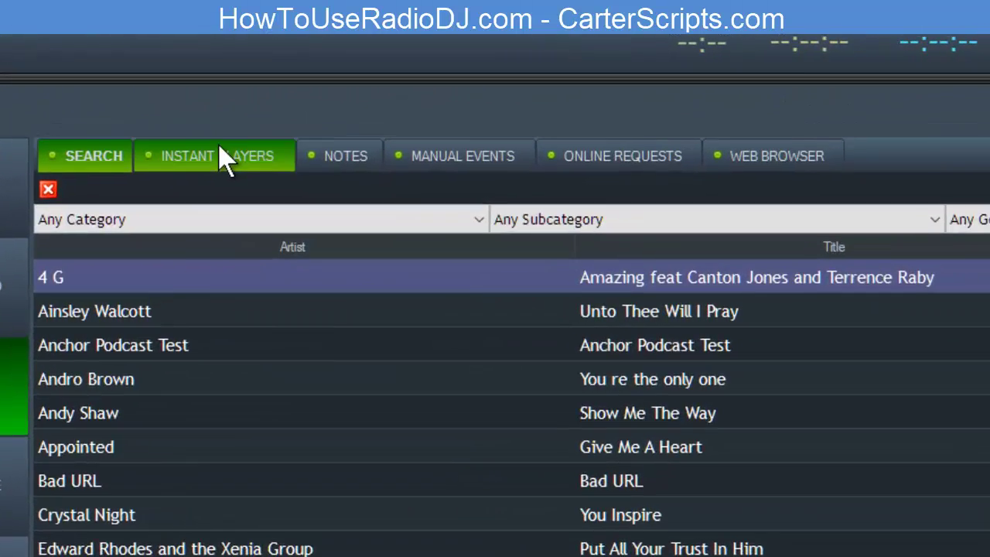
- Tour the Instant Players, Notes, Manual Events, Online Requests and Web Browser panels, ending on Search
click(221, 154)
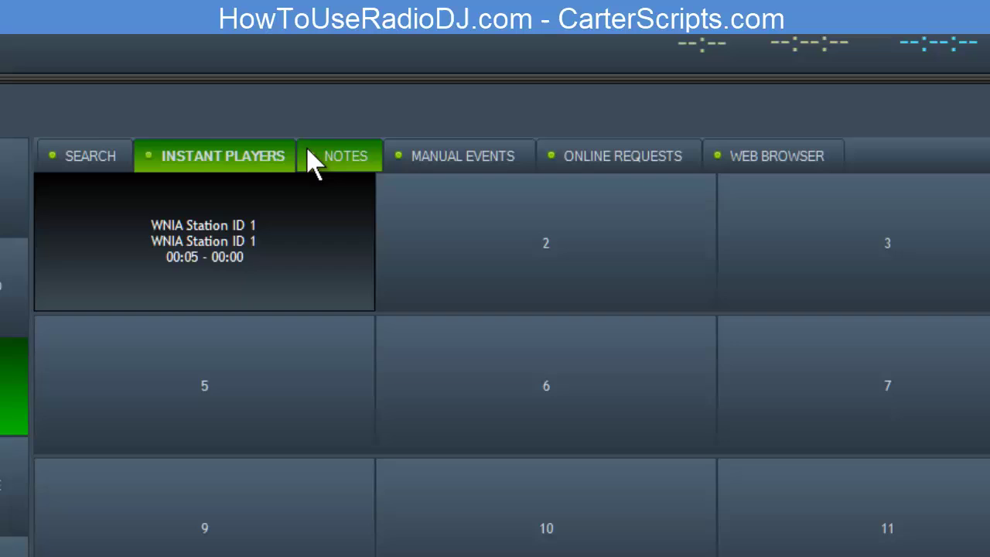
click(314, 158)
click(442, 160)
click(594, 164)
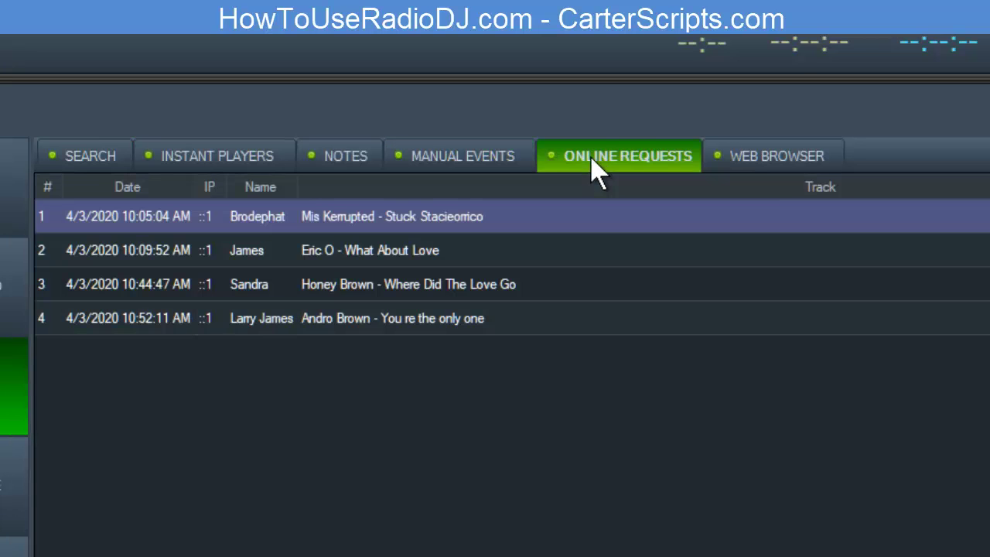
click(773, 168)
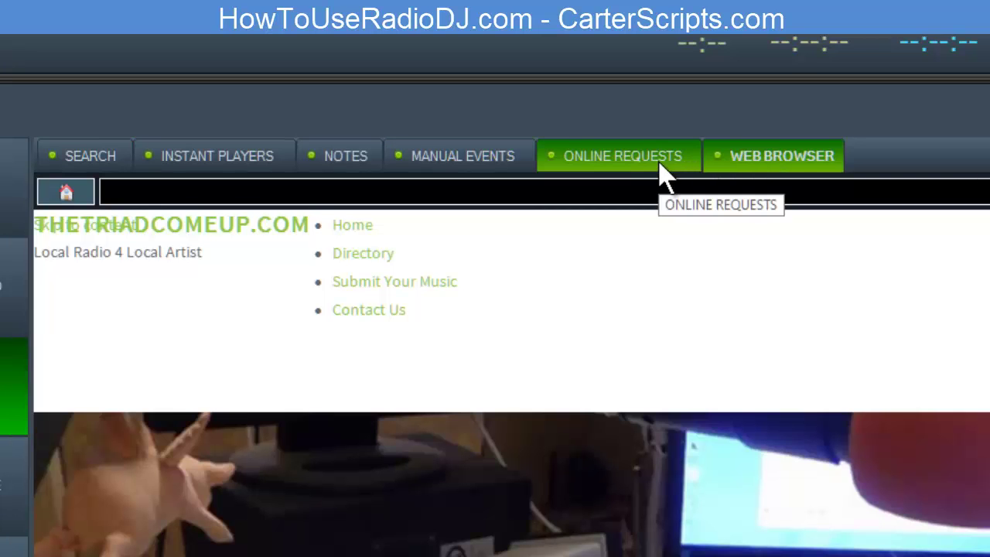
click(661, 172)
click(768, 172)
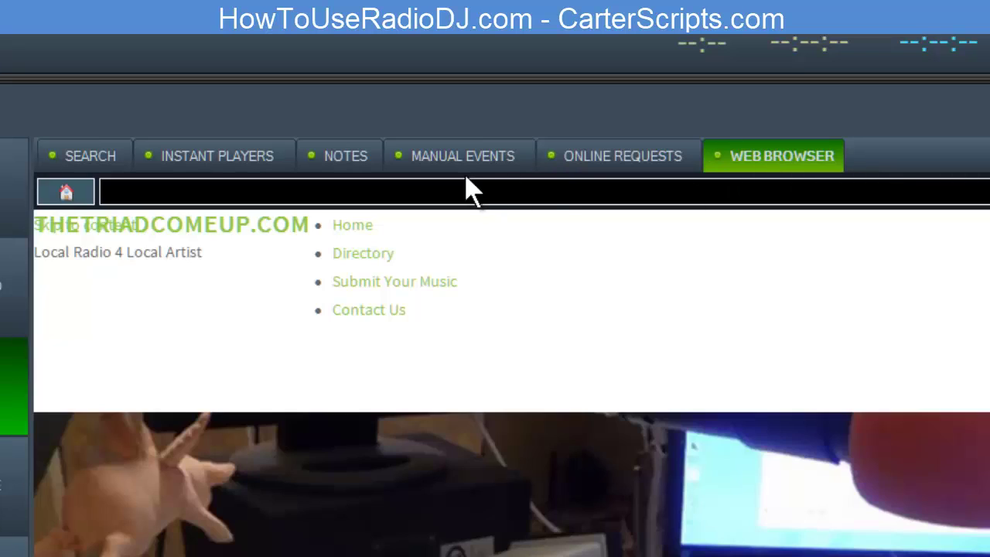
click(617, 158)
click(472, 157)
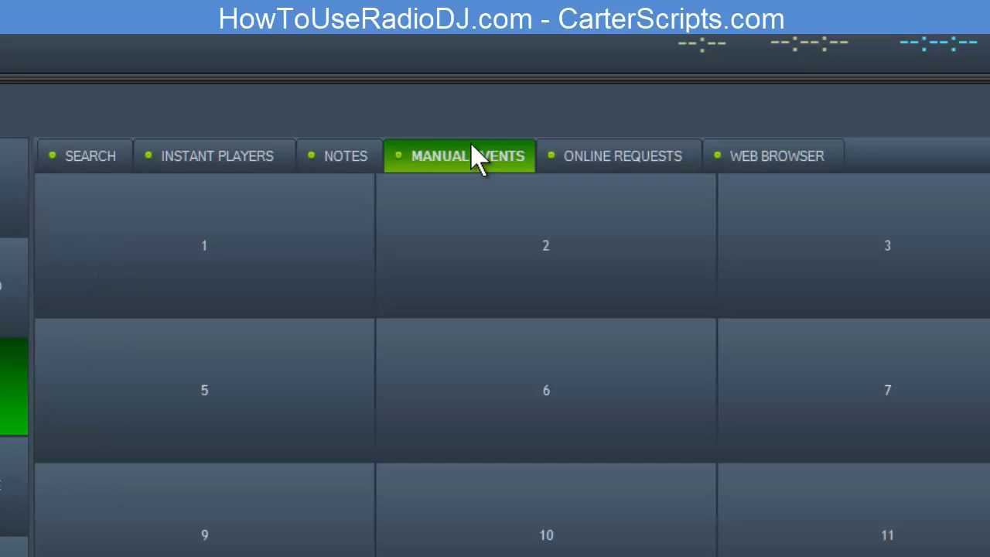
click(357, 159)
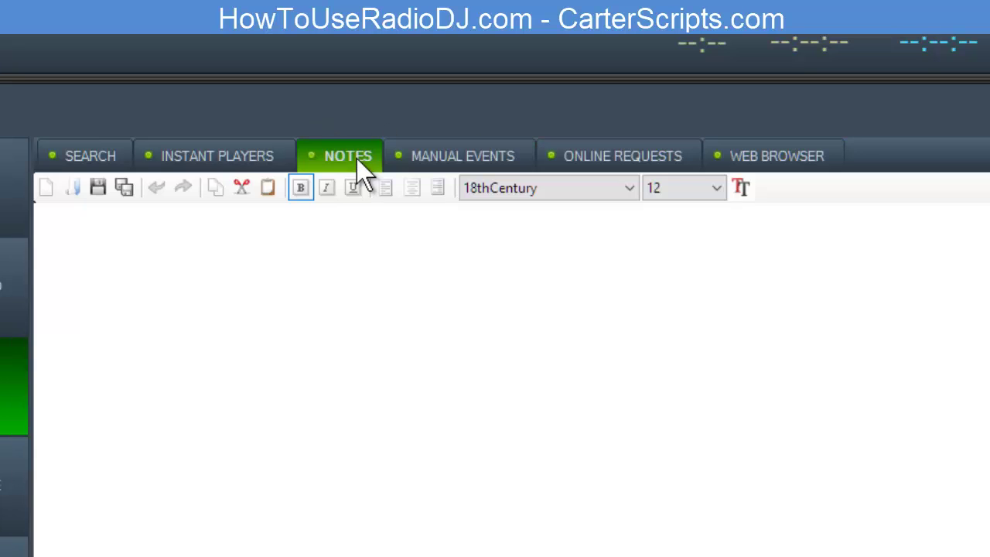
click(235, 163)
click(104, 159)
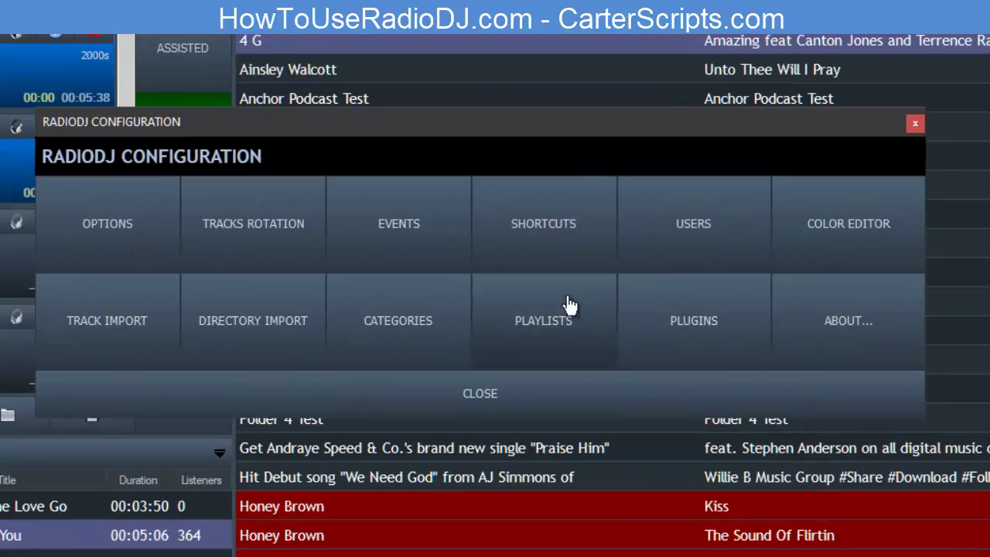
- Try the configuration Options, accept the no-access warning, and close the configuration window
click(108, 207)
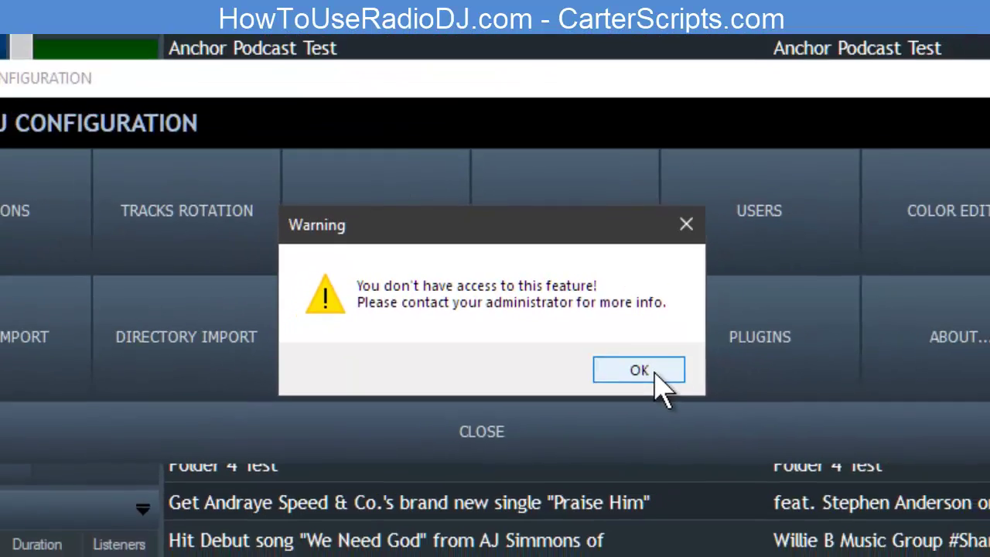
click(655, 370)
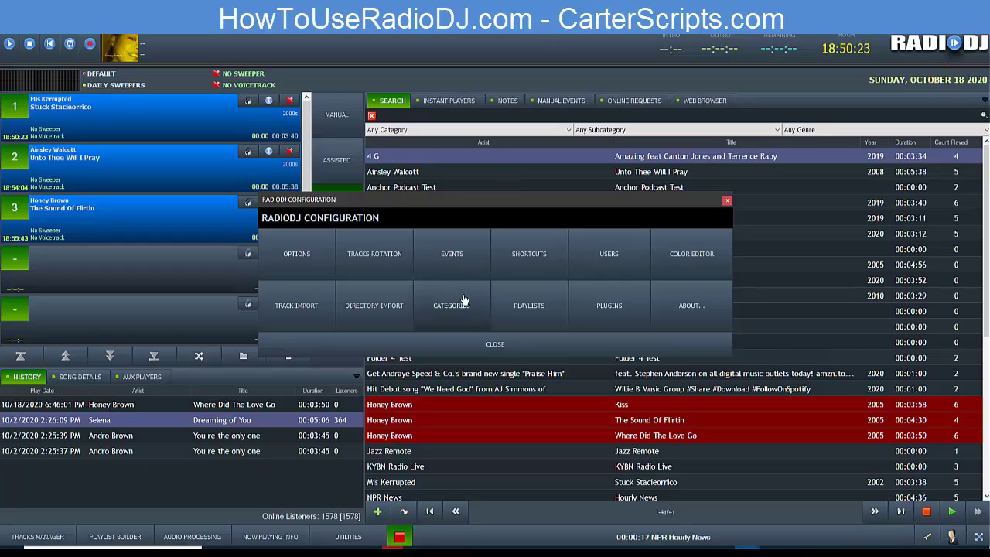
click(484, 345)
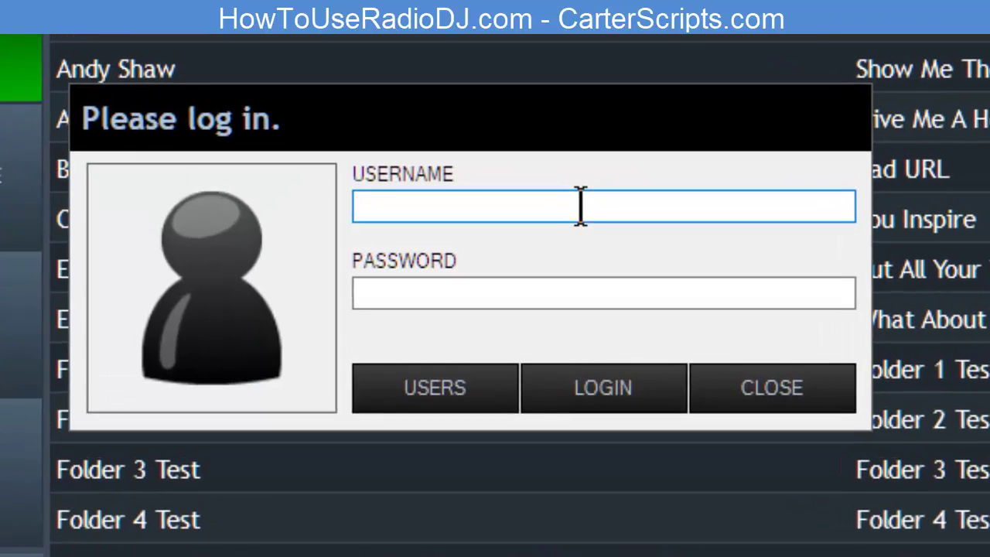
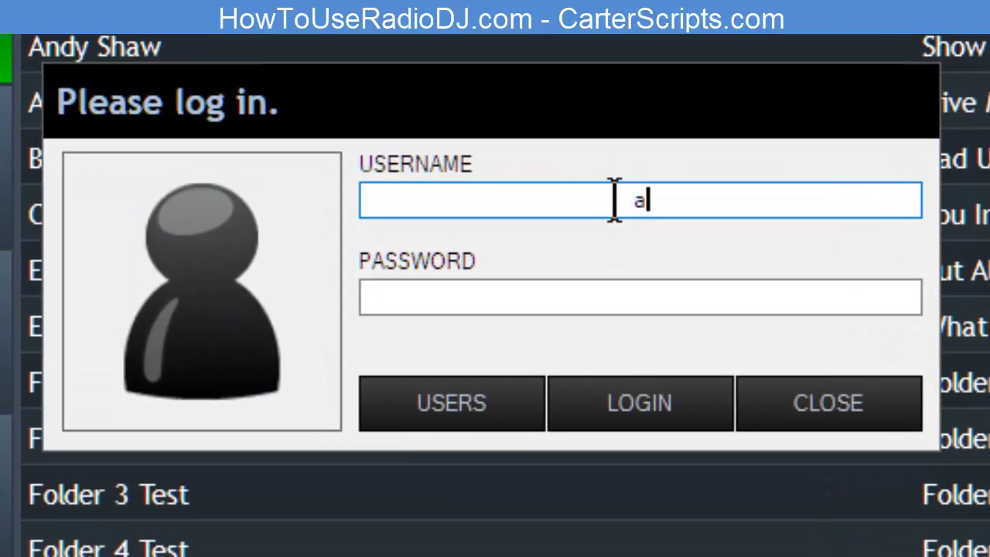
- Enter admin as the login username and type the account password
key(Tab)
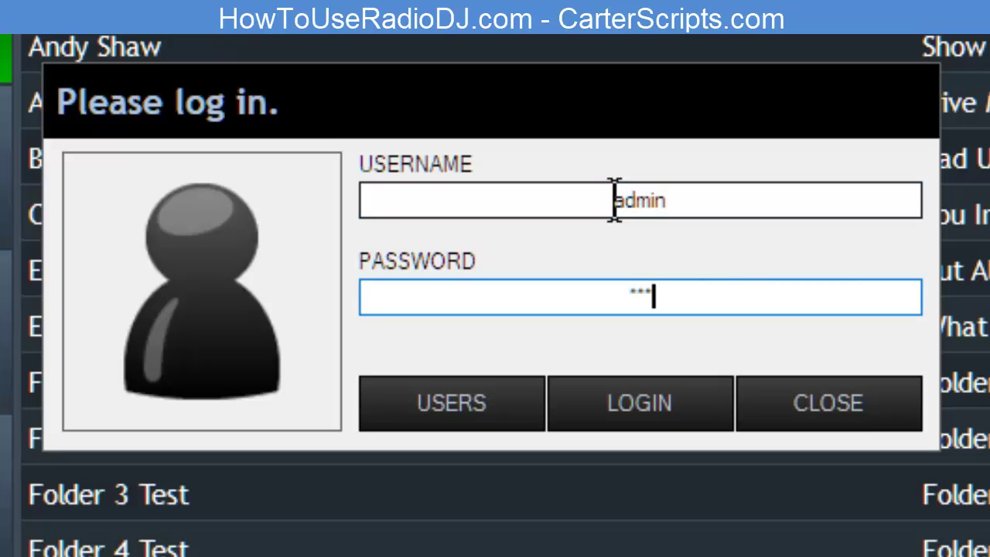
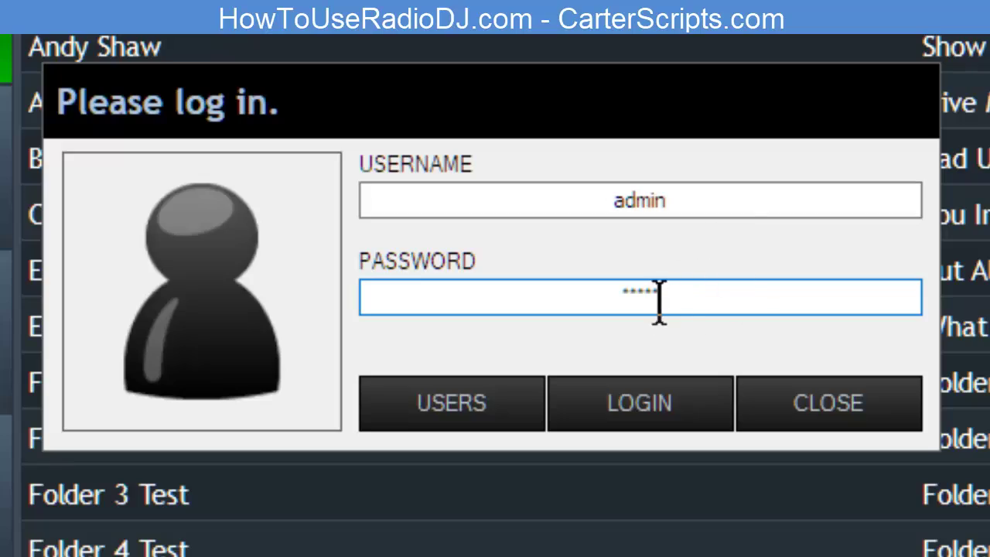
- Log in as admin and verify the configuration Options settings now open, then cancel them
click(658, 433)
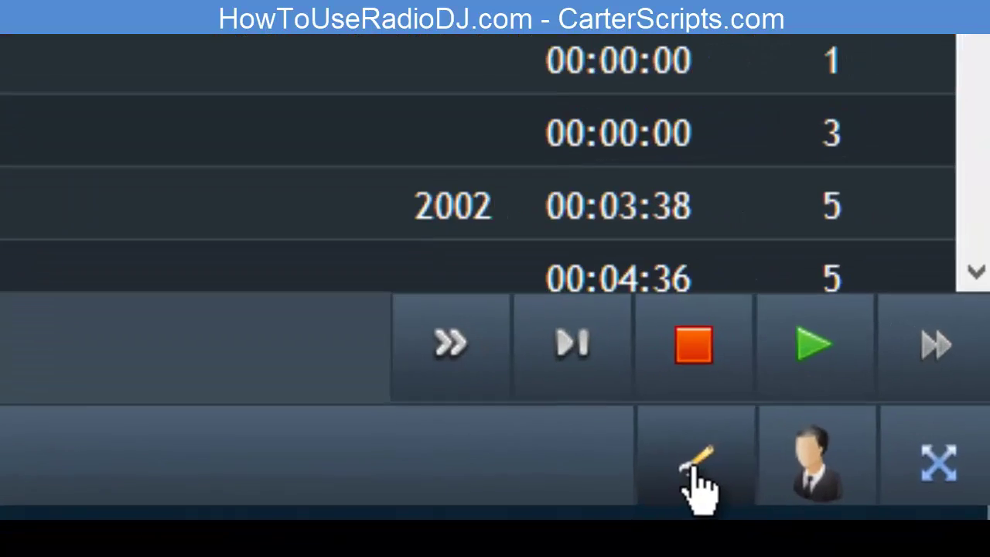
click(989, 556)
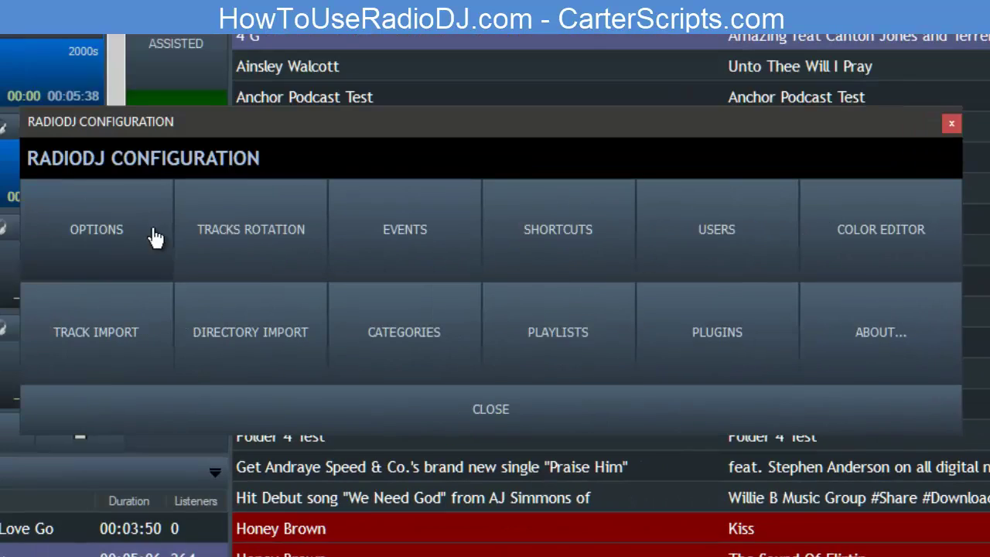
click(127, 229)
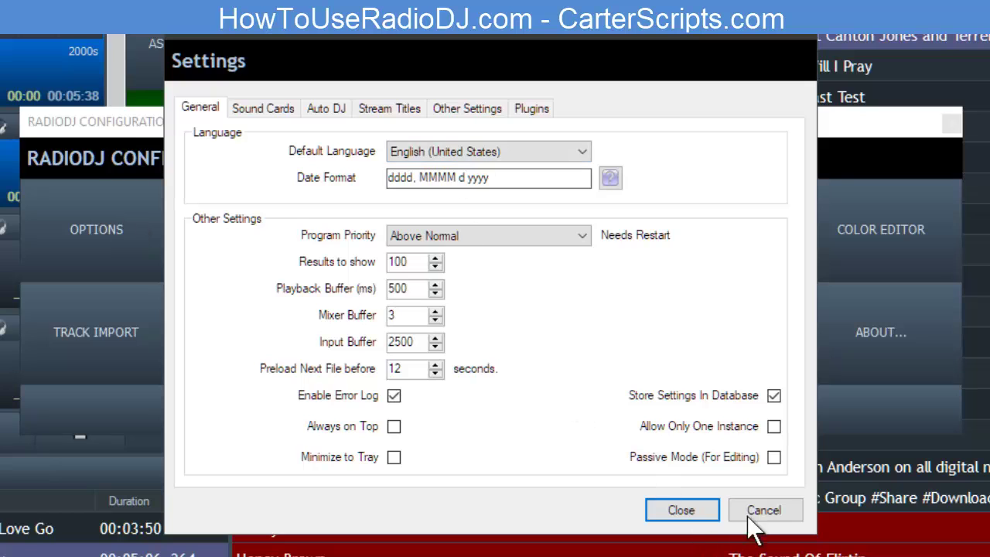
click(760, 511)
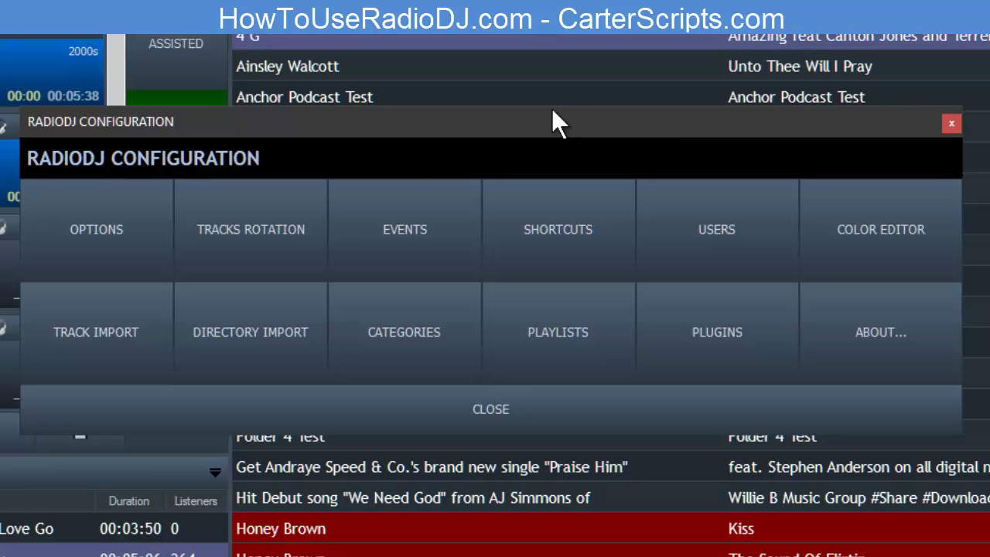
- Check Disable User Management in Users and close the configuration window
click(724, 242)
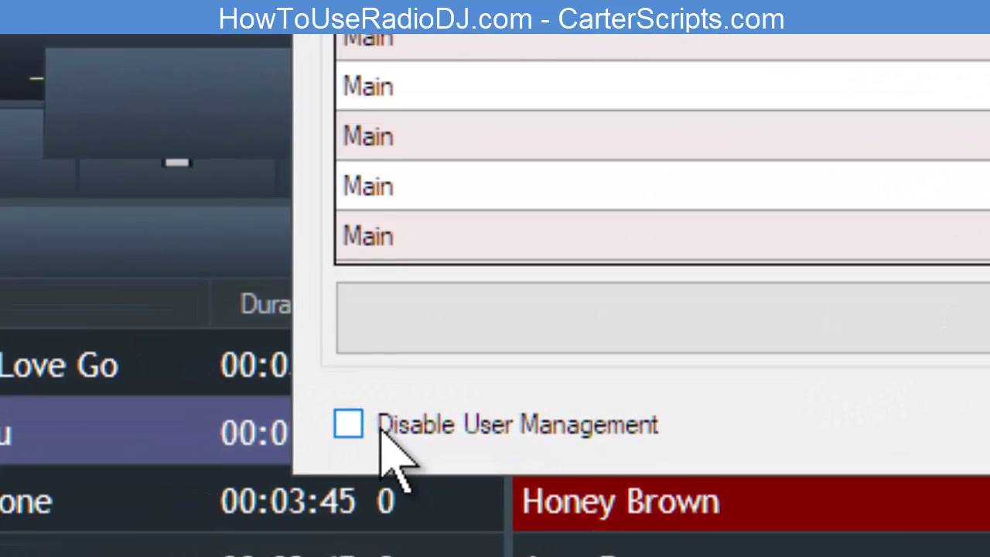
click(345, 424)
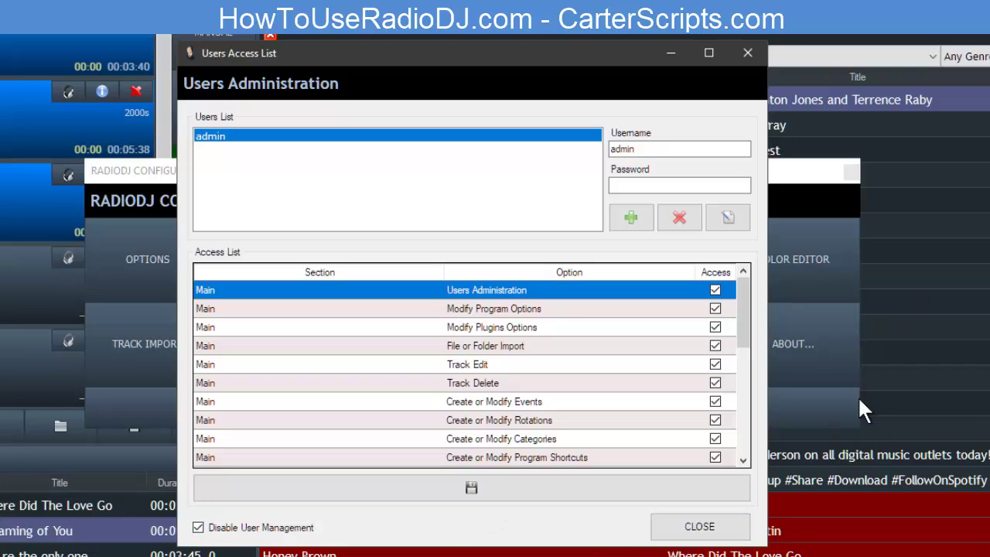
click(710, 529)
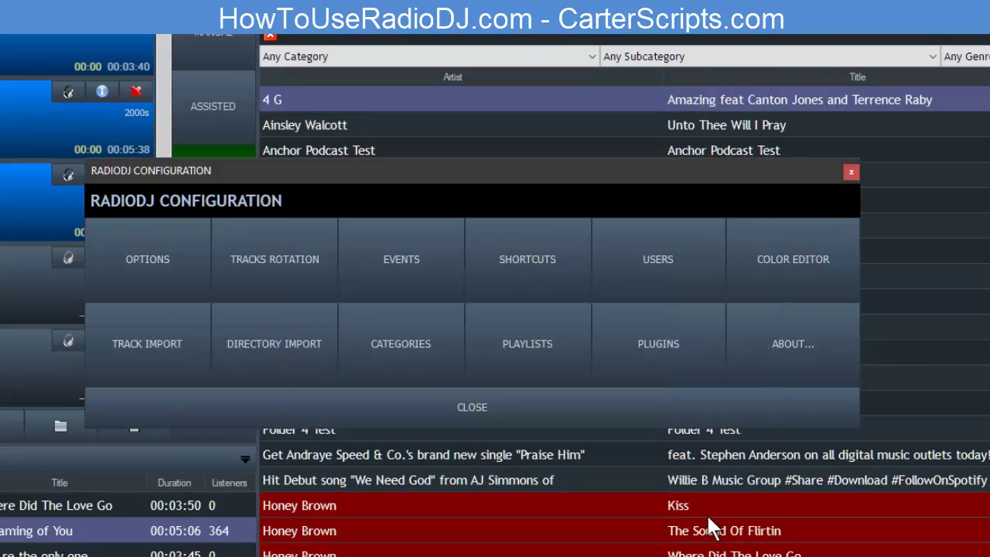
click(472, 407)
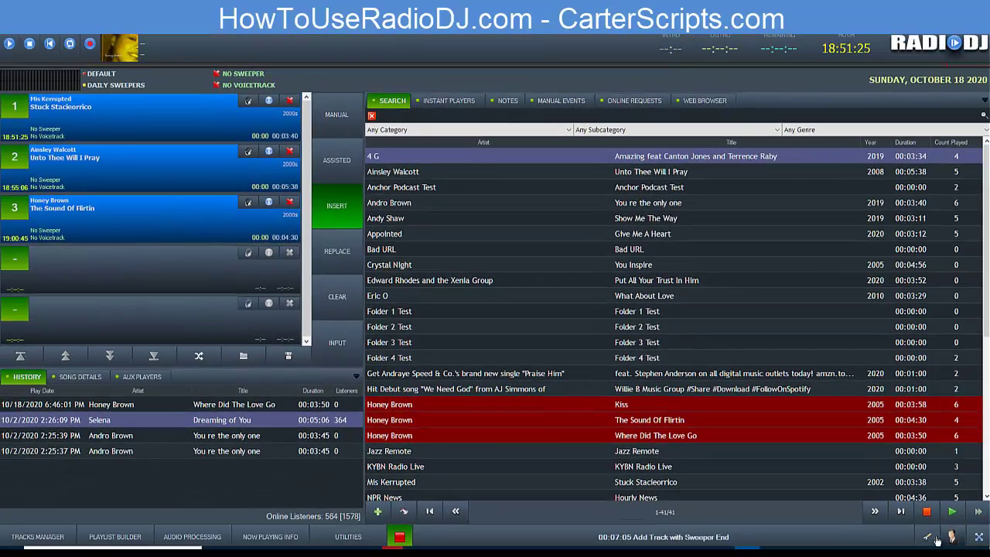
- Reopen configuration and confirm Options settings open without login, then cancel
click(928, 536)
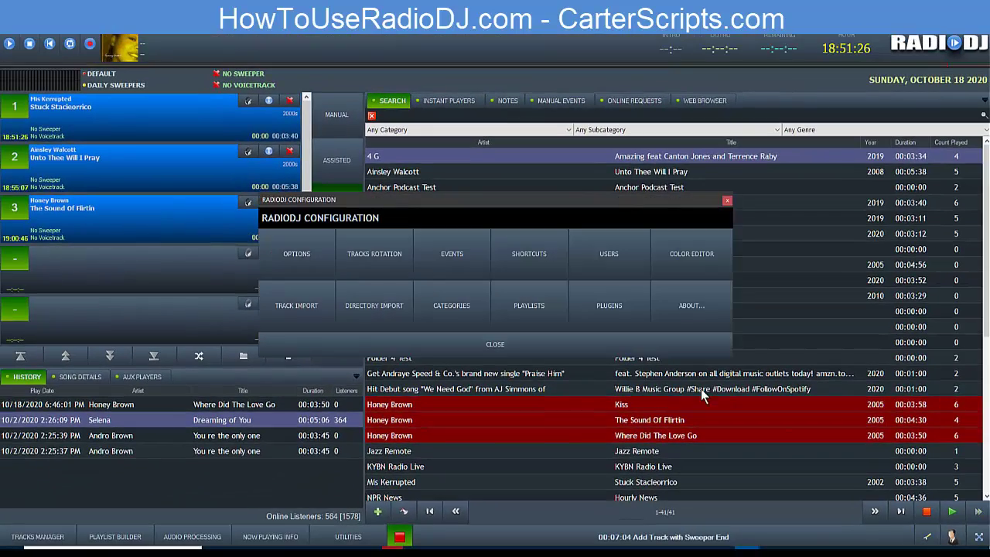
click(310, 255)
click(633, 395)
- Close the RadioDJ Configuration window to return to the main track list
click(505, 344)
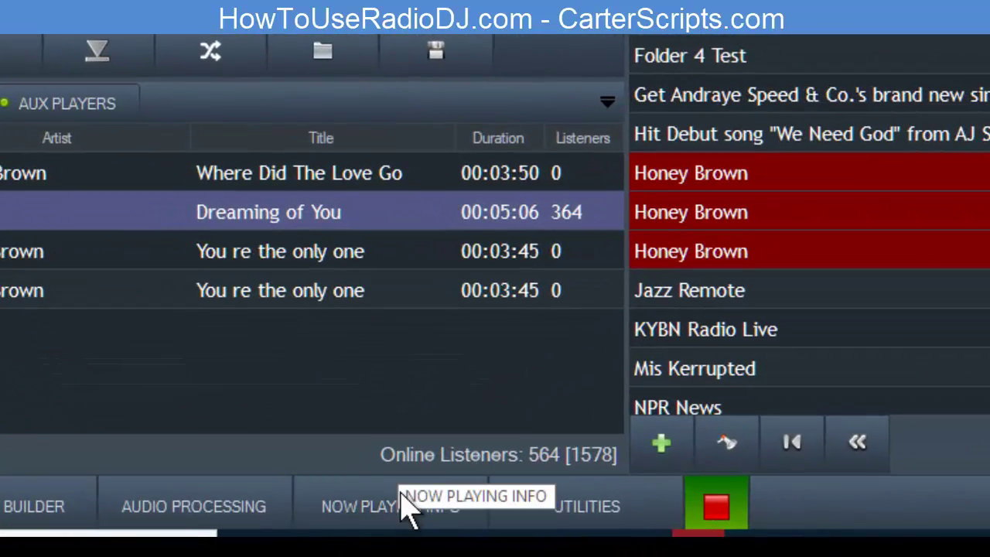
- Open the Now Playing Info Exporter plugin settings from the installed plugins list
click(407, 508)
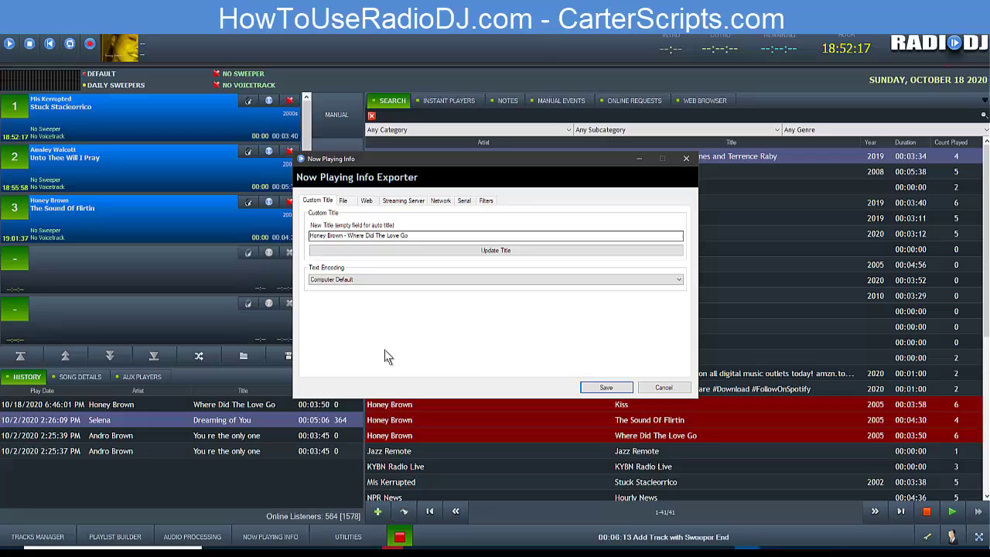
click(662, 387)
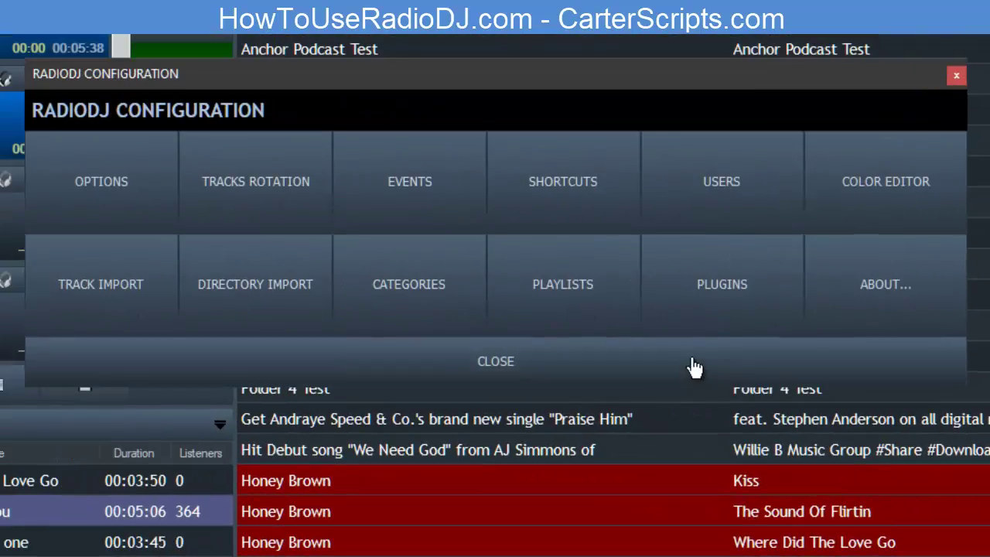
click(719, 303)
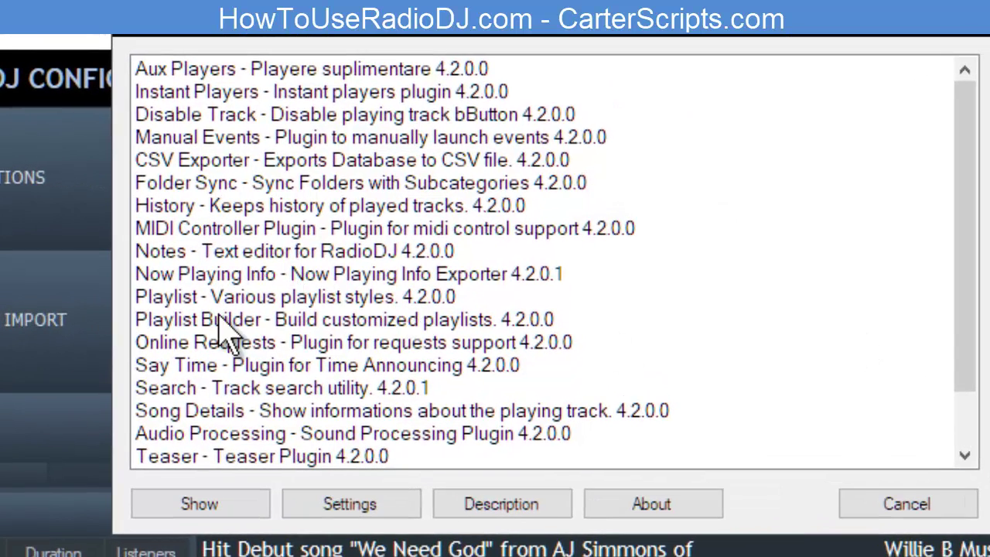
double_click(195, 275)
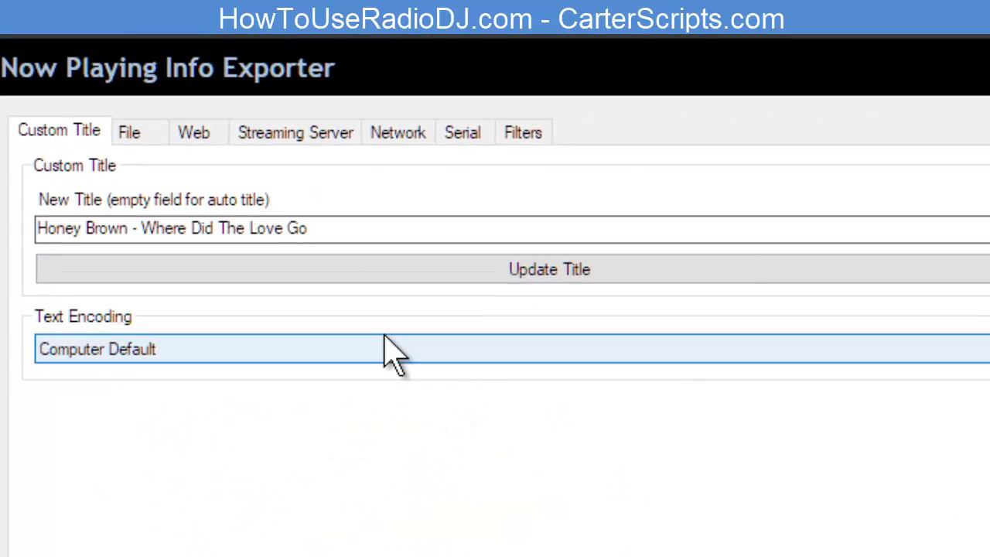
- Review the File, Web, Streaming Server, Network, Serial and Filters sections of the exporter
click(128, 136)
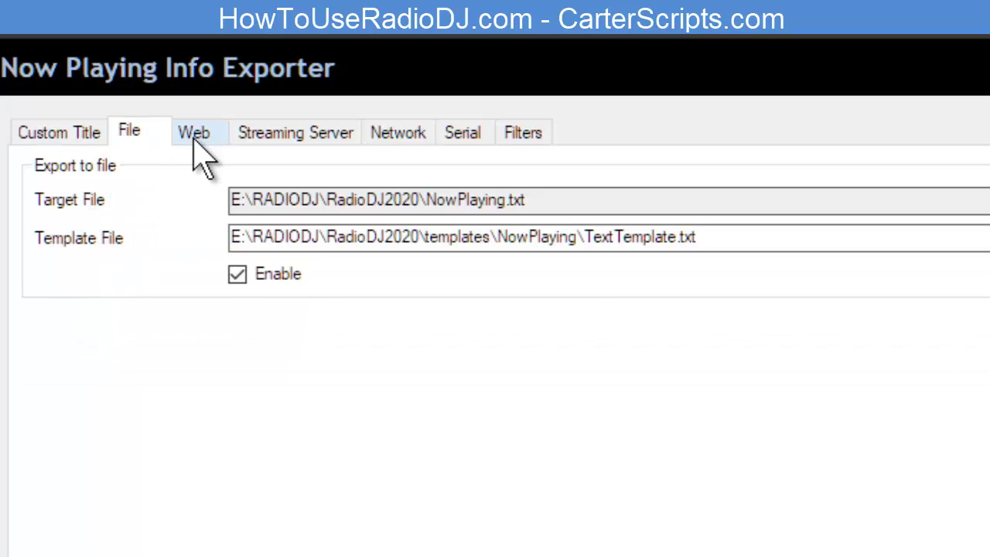
click(193, 136)
click(287, 138)
click(386, 138)
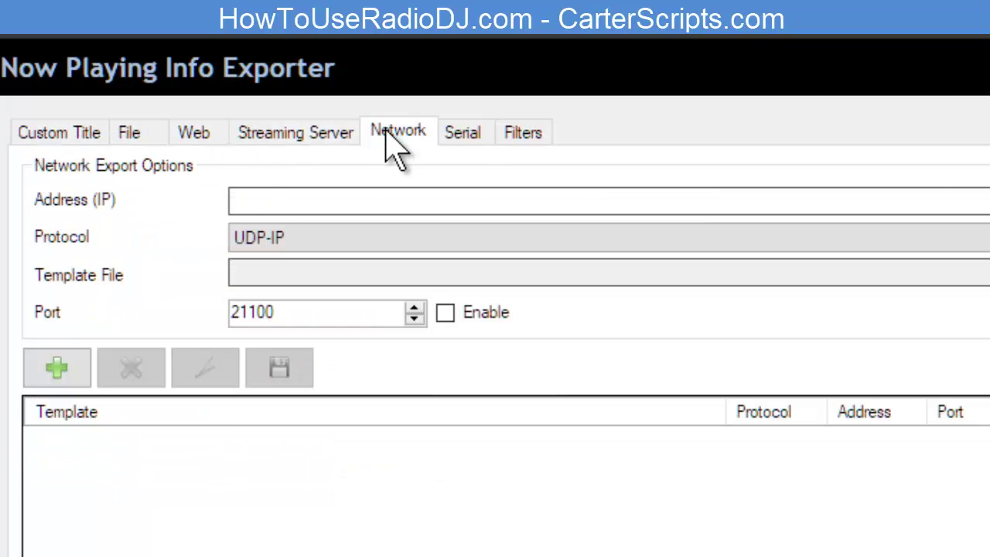
click(467, 138)
click(526, 139)
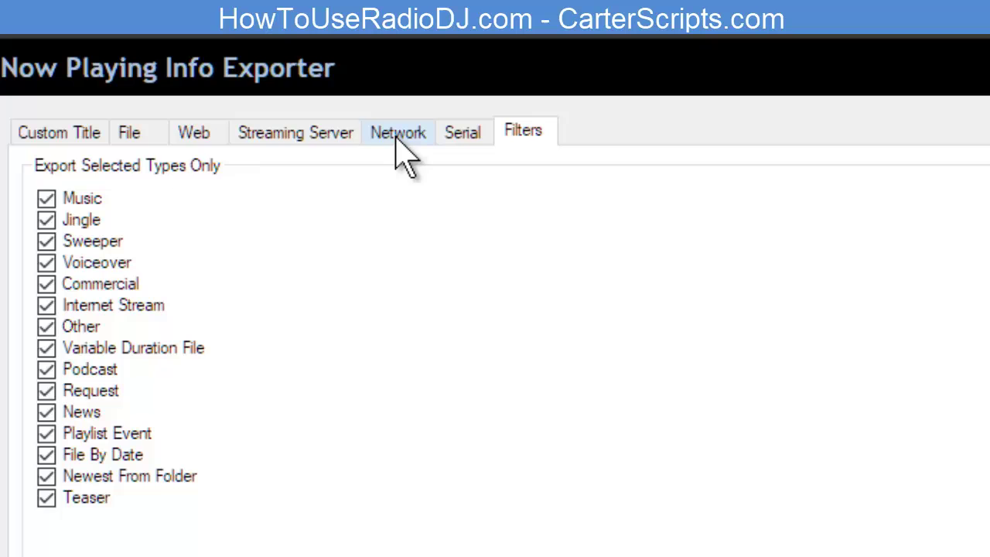
- Set the exporter's target file to NowPlaying.txt in RadioDJ2020, replacing the existing file
click(129, 137)
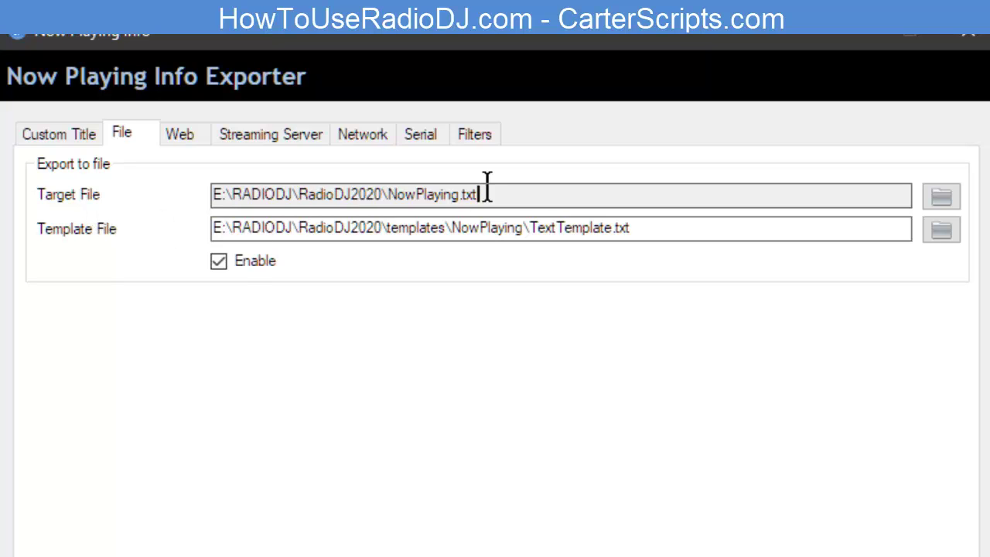
drag(485, 194, 160, 188)
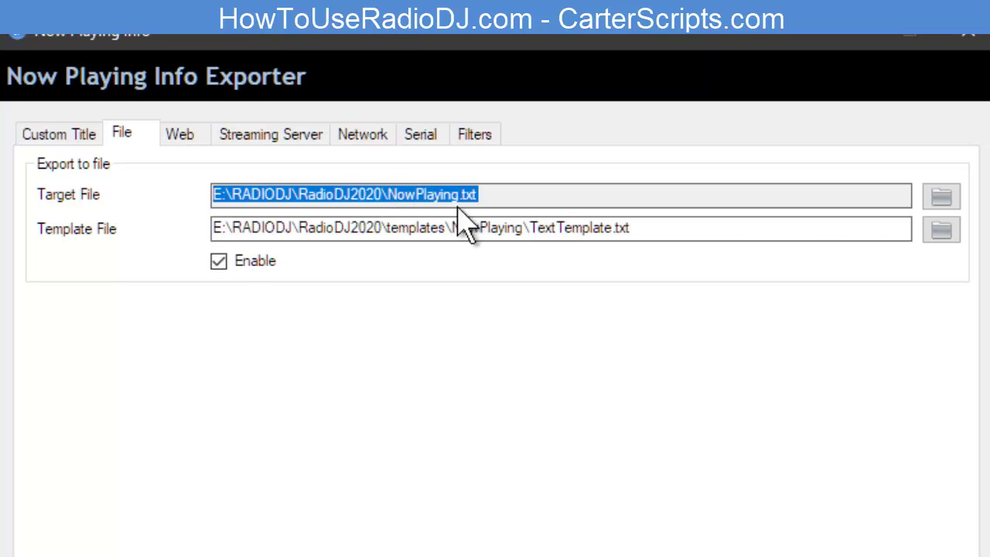
click(956, 199)
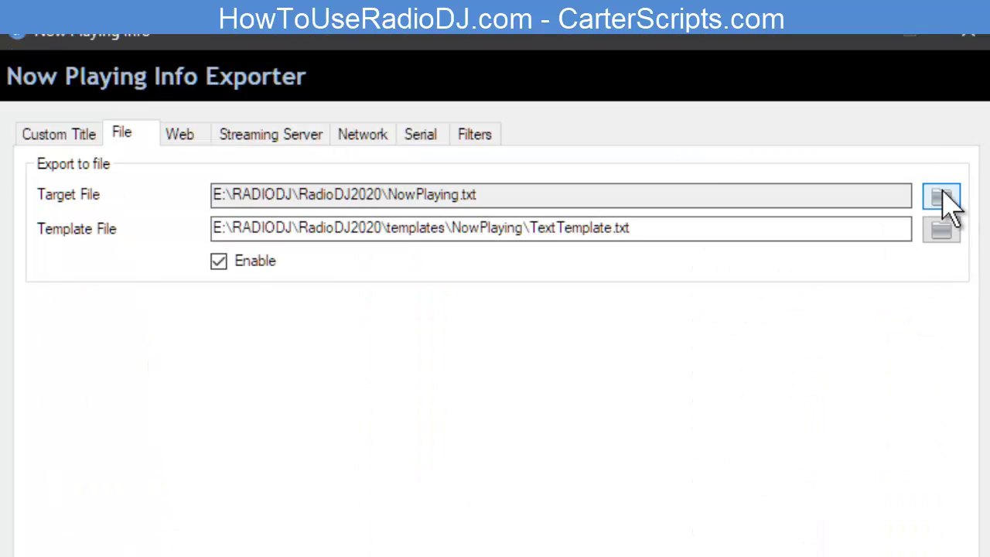
click(941, 194)
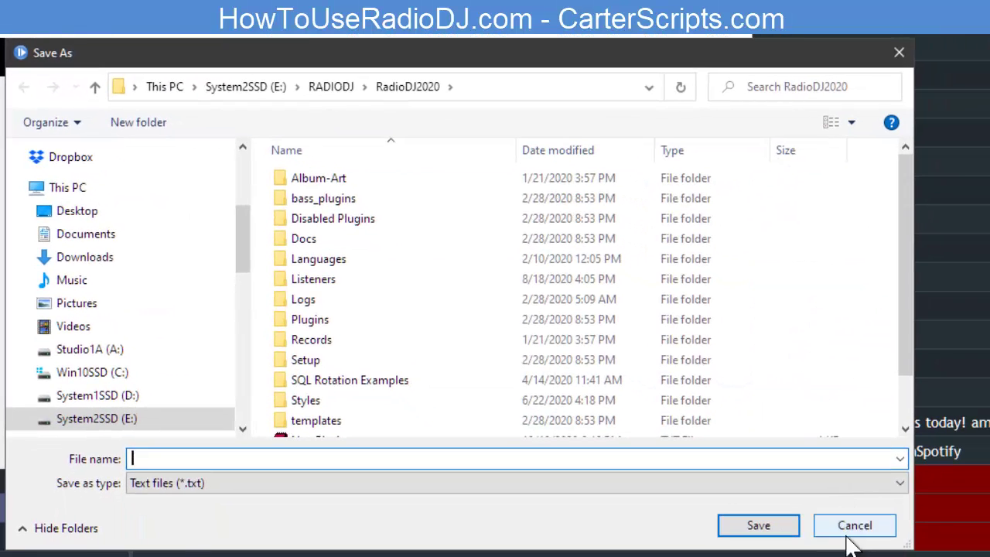
click(855, 541)
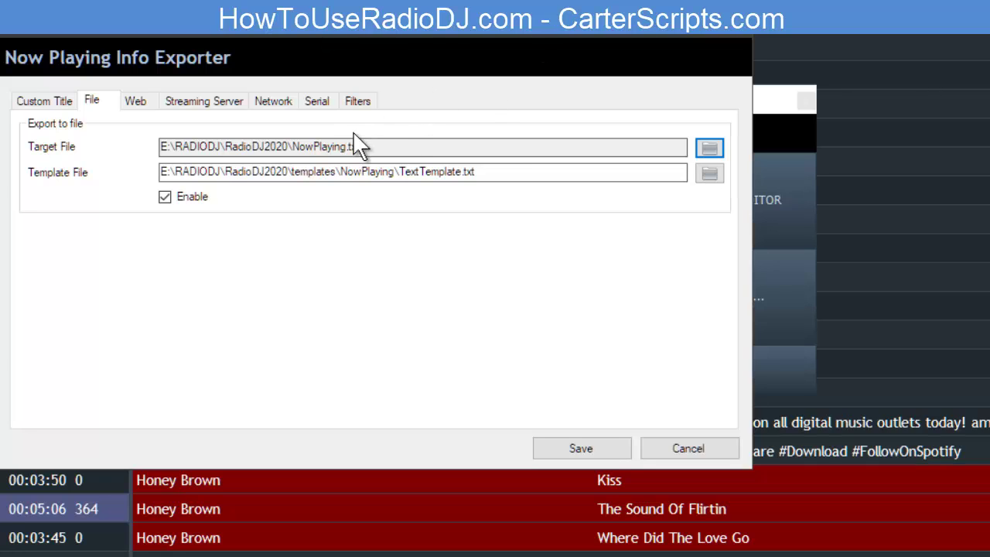
click(708, 148)
scroll(382, 283, down, 2)
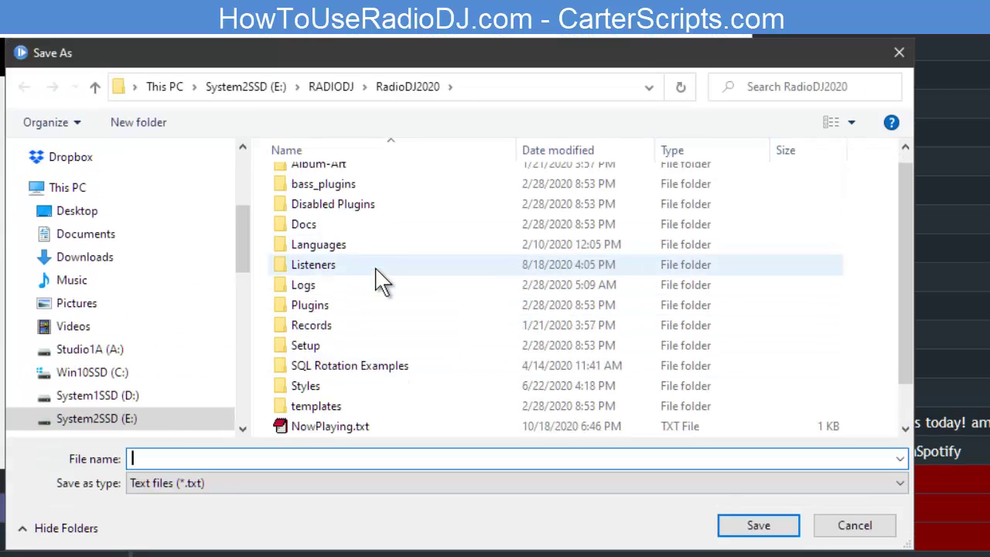
click(321, 386)
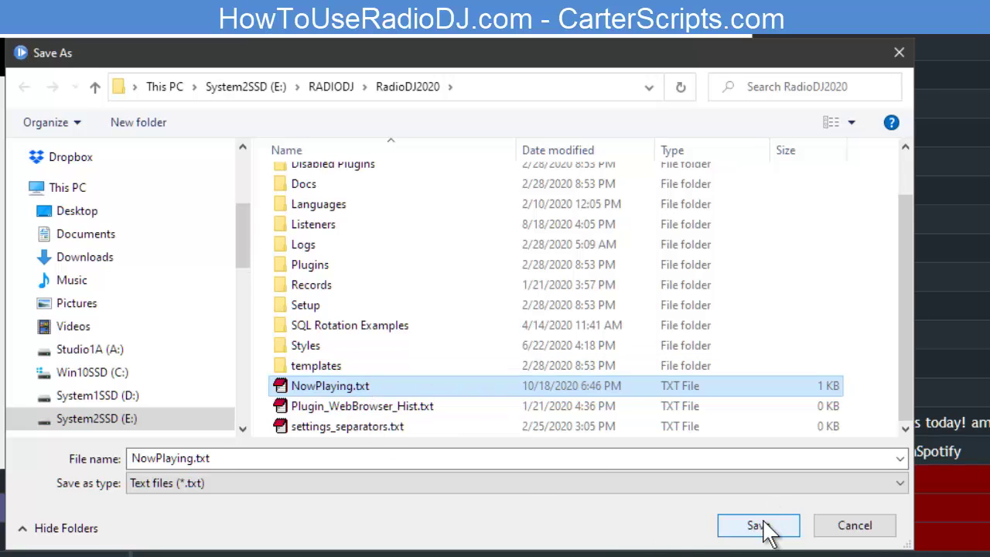
click(766, 527)
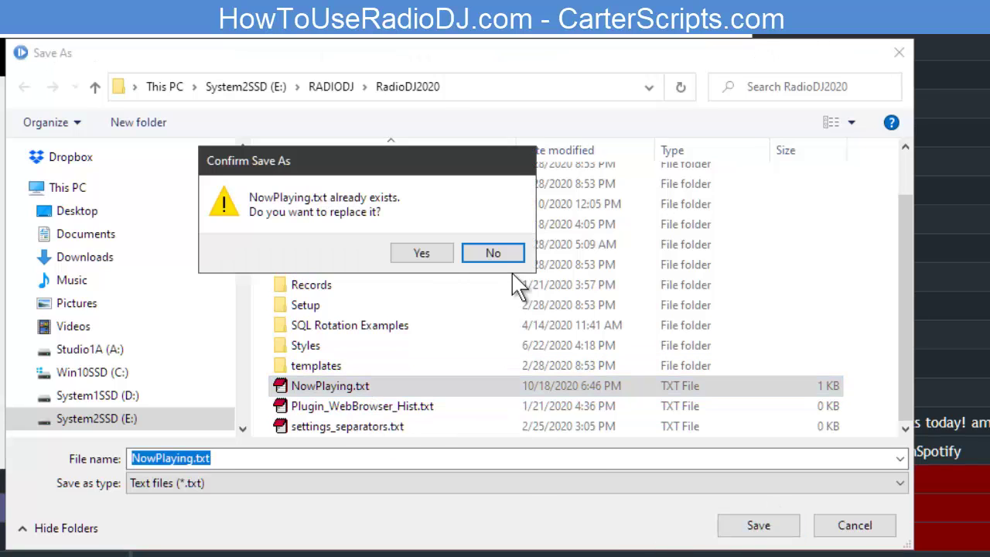
click(422, 253)
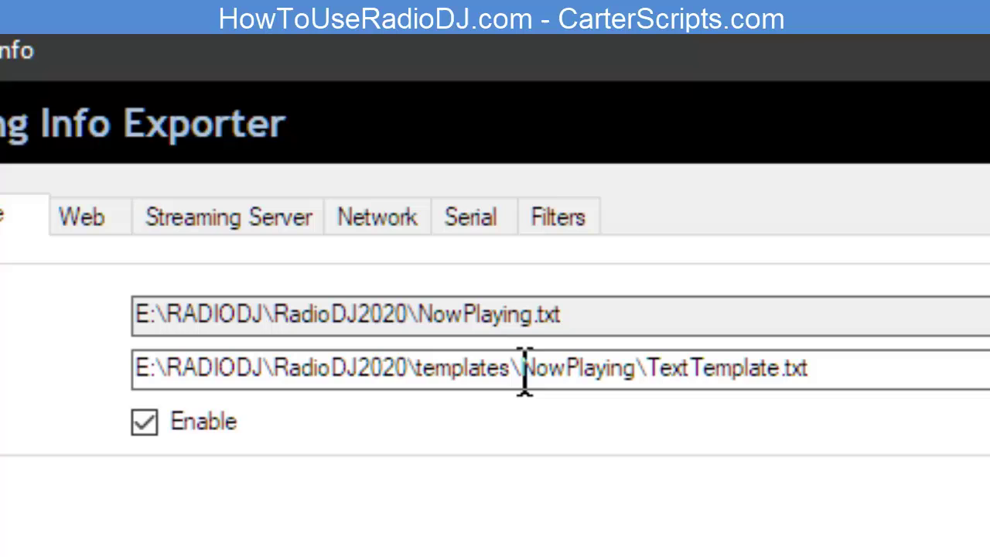
- Inspect the NowPlaying\TextTemplate template path and open its file picker
drag(523, 369, 635, 368)
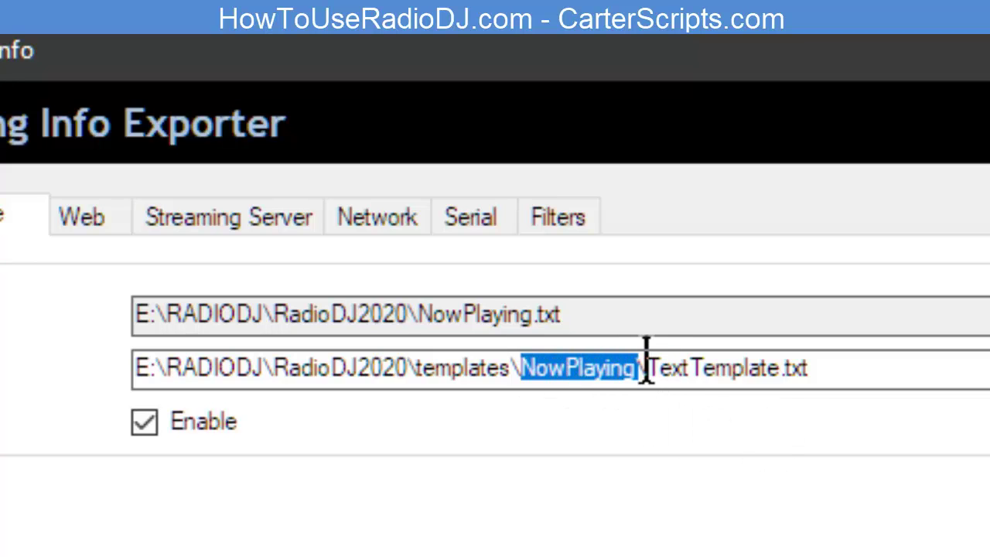
drag(647, 368, 512, 240)
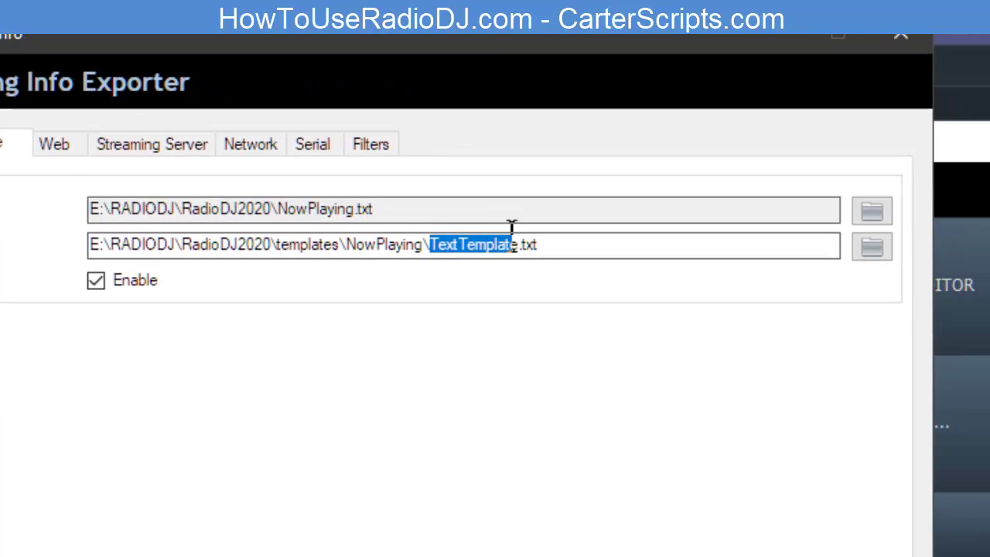
click(872, 247)
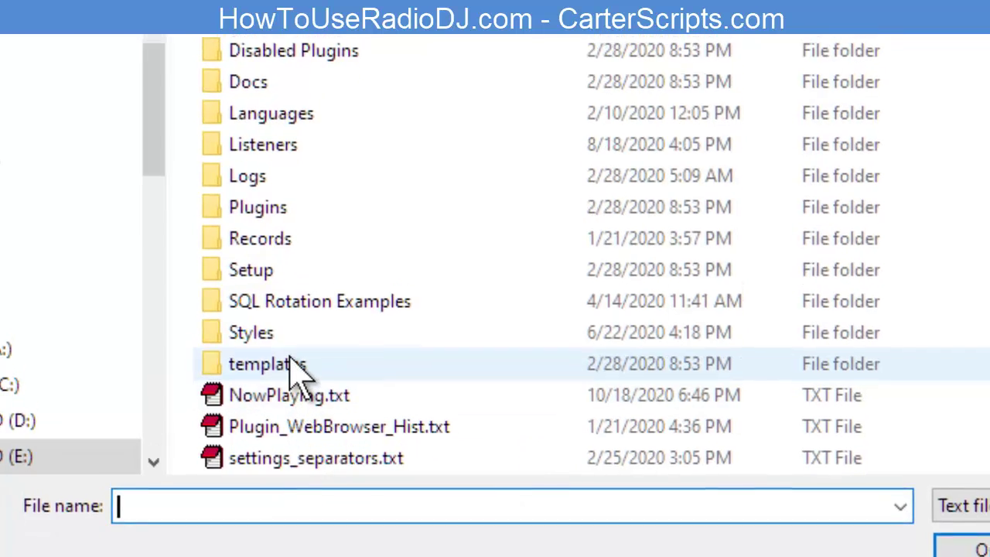
- Confirm templates\NowPlaying\TextTemplate.txt contains $autotitle$ in Notepad and select it as the template
double_click(291, 362)
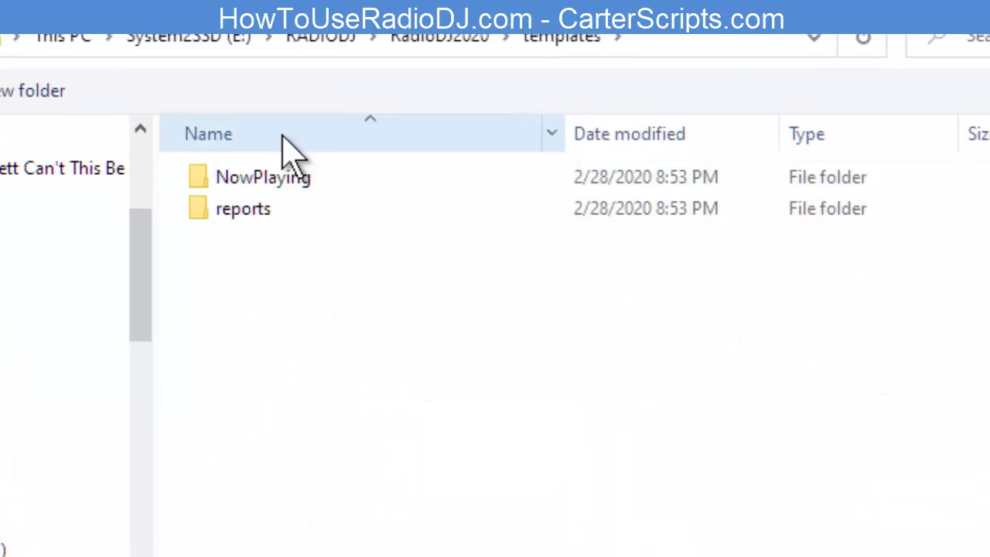
double_click(278, 181)
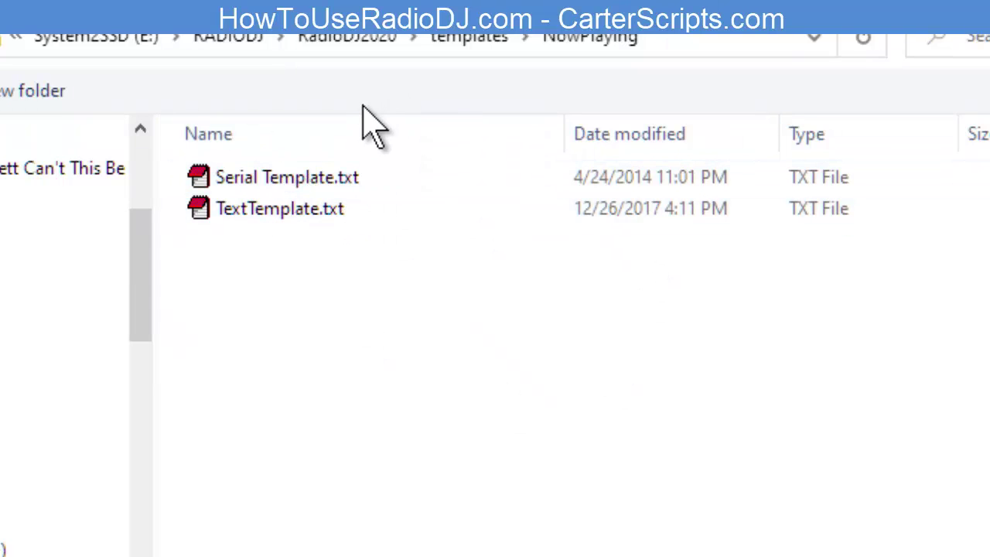
click(276, 216)
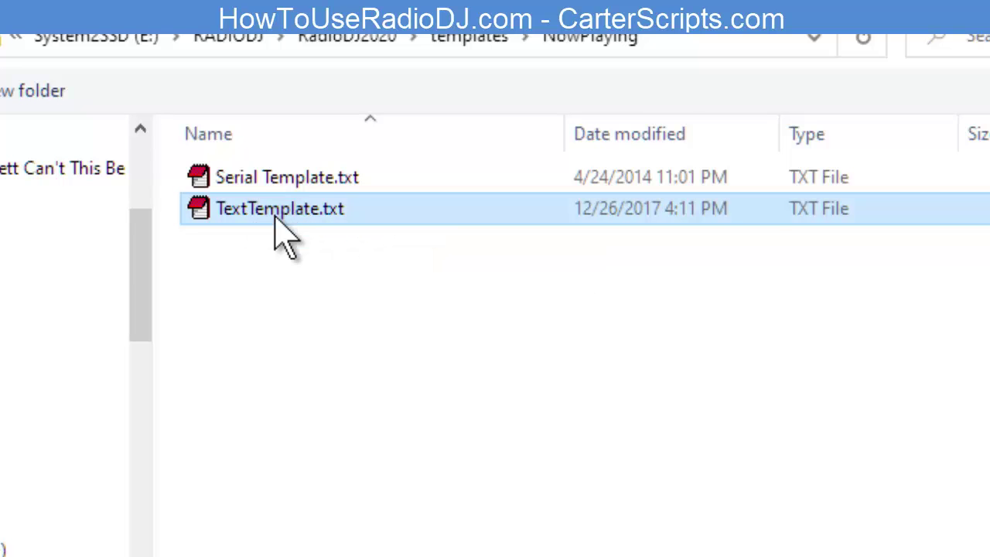
right_click(276, 221)
click(342, 271)
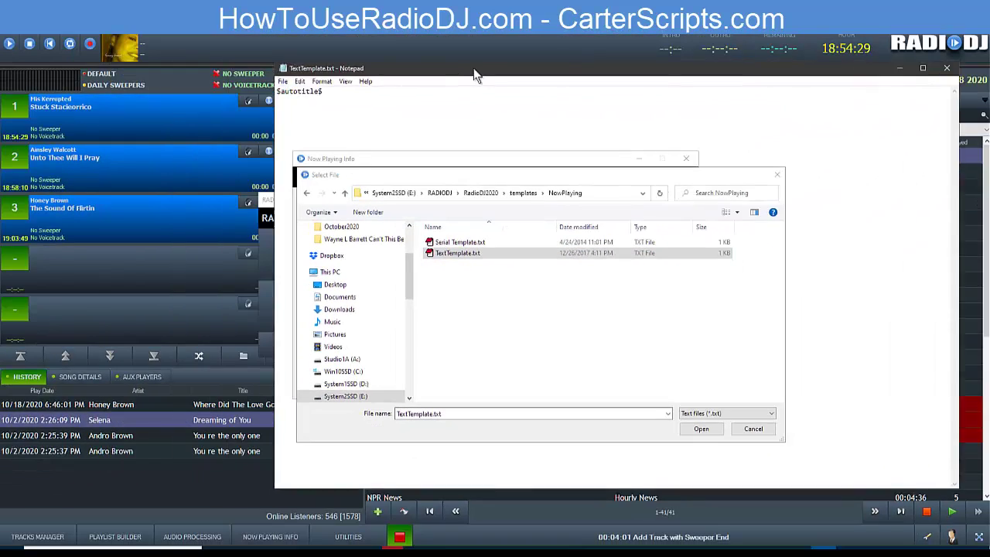
drag(283, 45, 522, 534)
drag(851, 349, 442, 77)
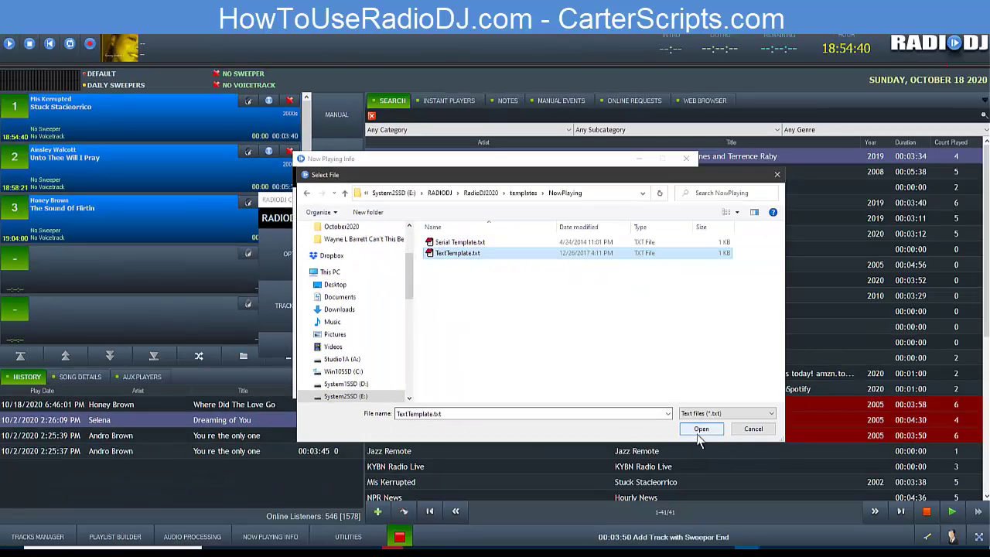
click(699, 430)
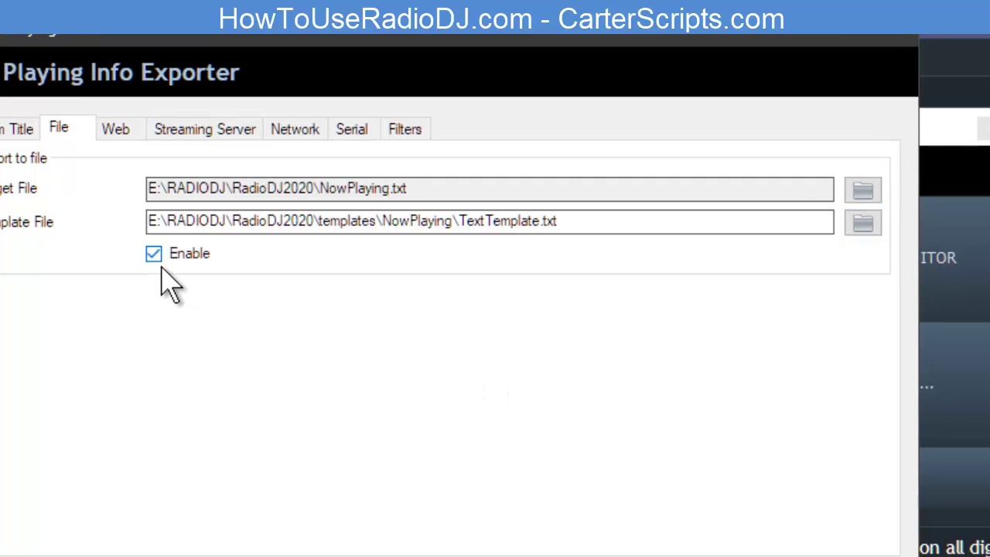
- Save the enabled now-playing file export, close Configuration, then briefly play and stop Stuck Stacieorrico
click(158, 254)
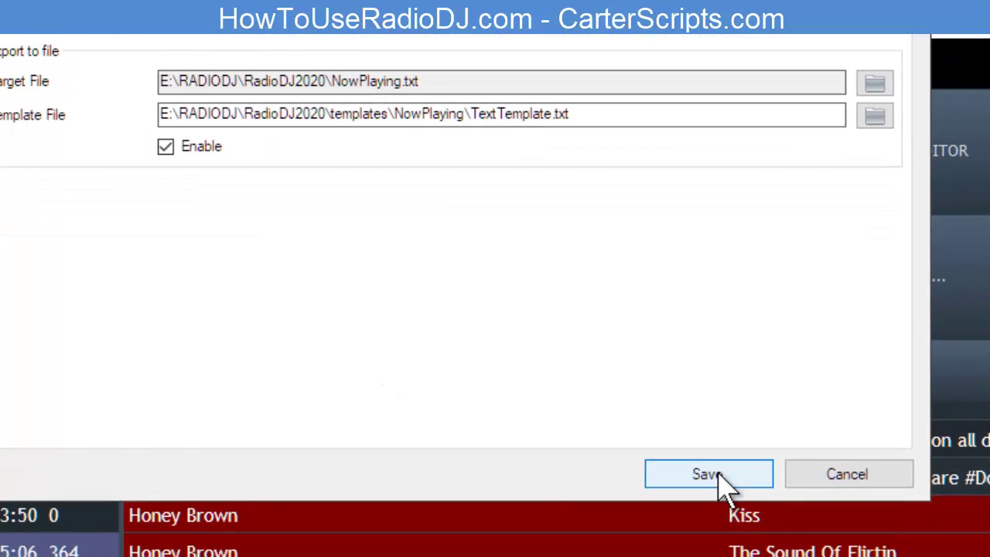
click(720, 474)
click(828, 443)
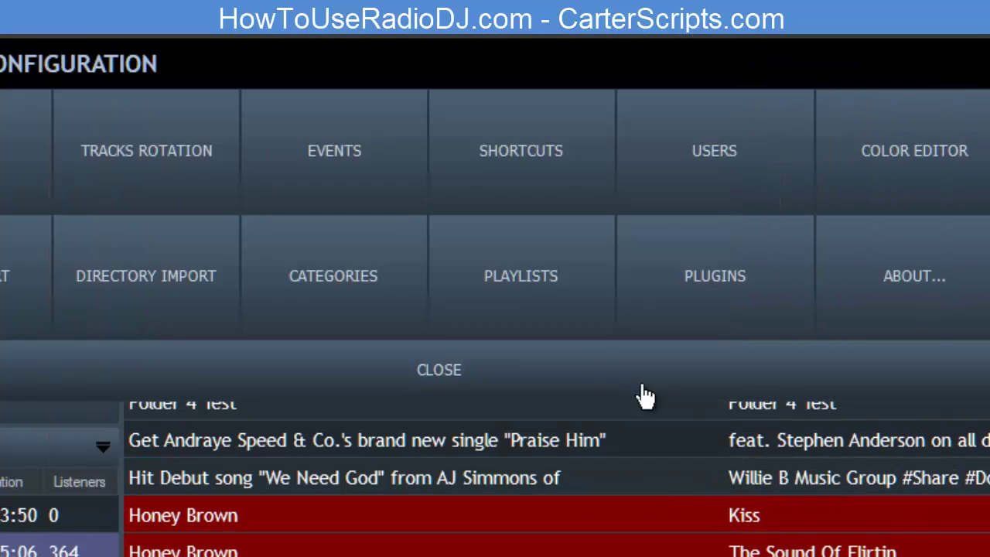
click(642, 386)
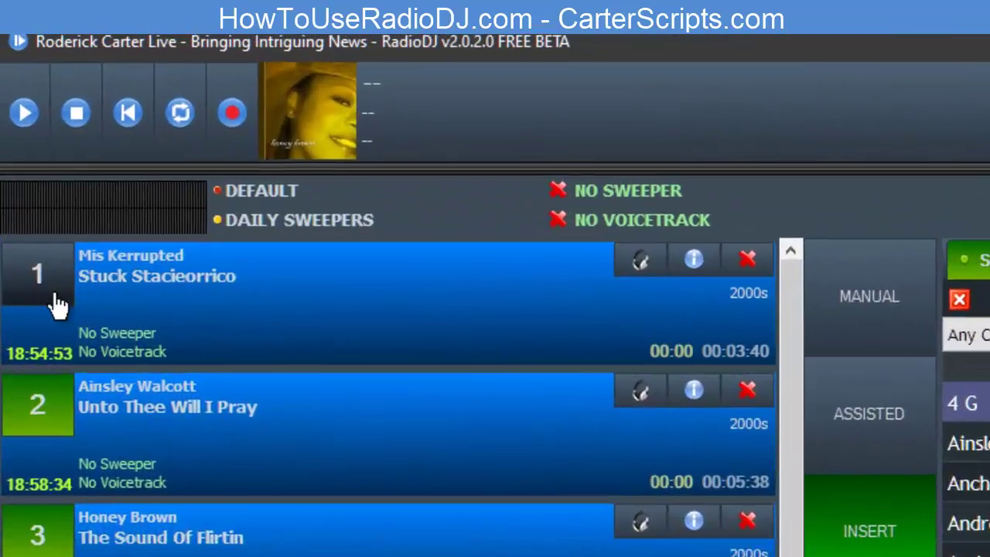
click(58, 304)
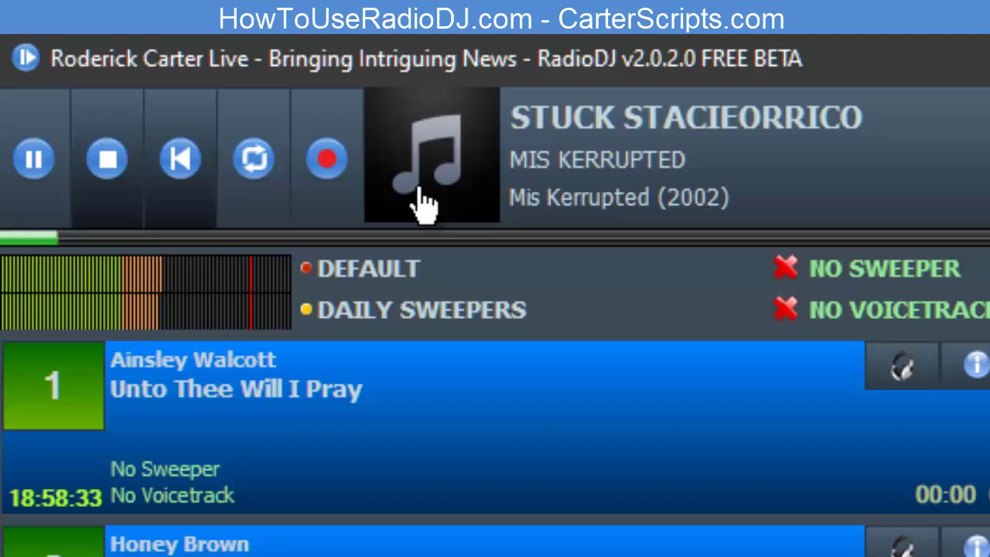
click(108, 159)
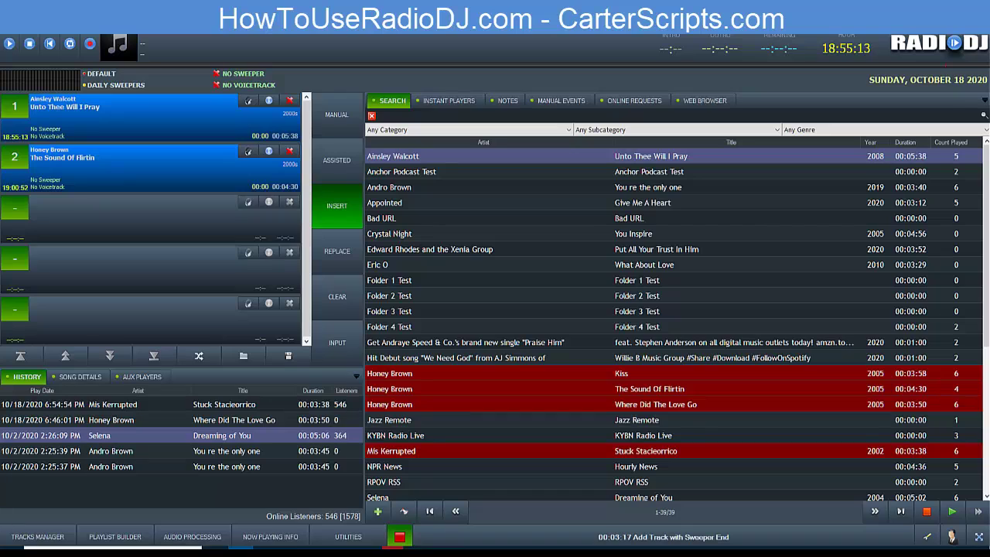
- Open NowPlaying.txt from the RadioDJ2020 folder in a text editor and move the editor aside
key(super+e)
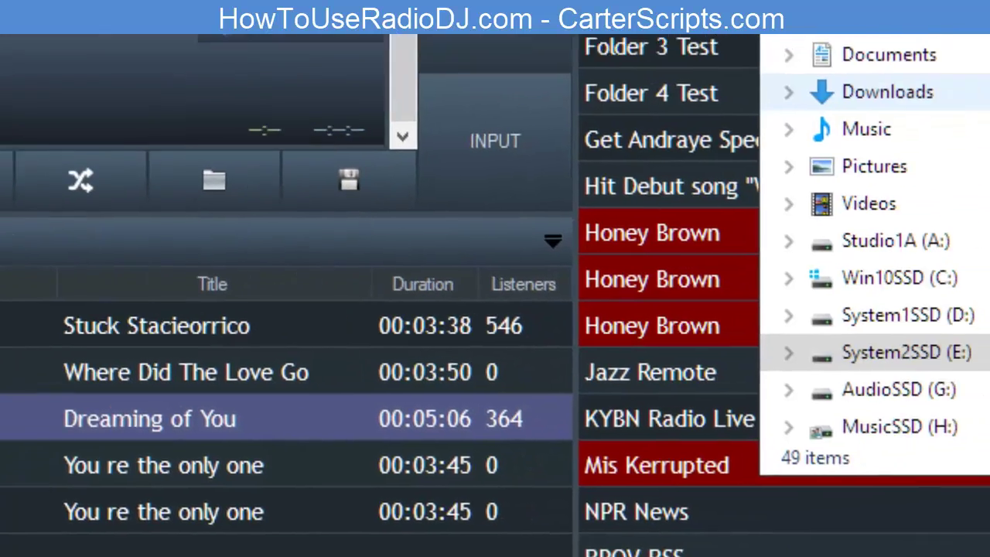
scroll(464, 188, down, 1)
scroll(475, 195, down, 1)
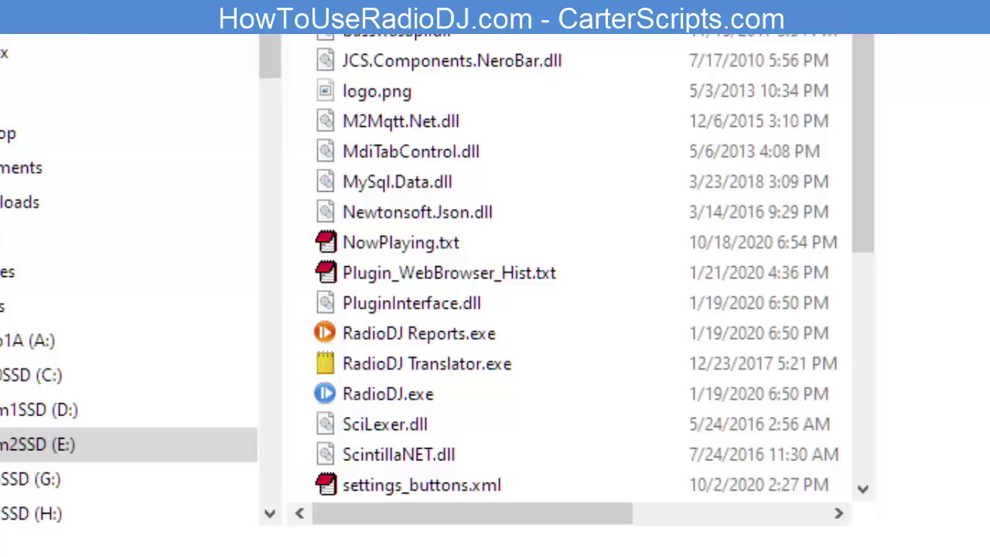
click(302, 340)
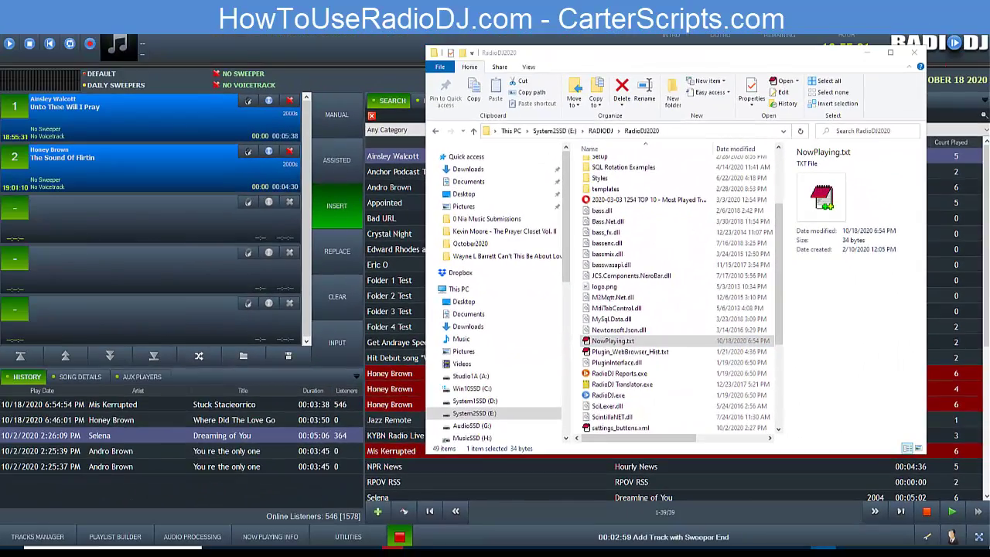
key(Return)
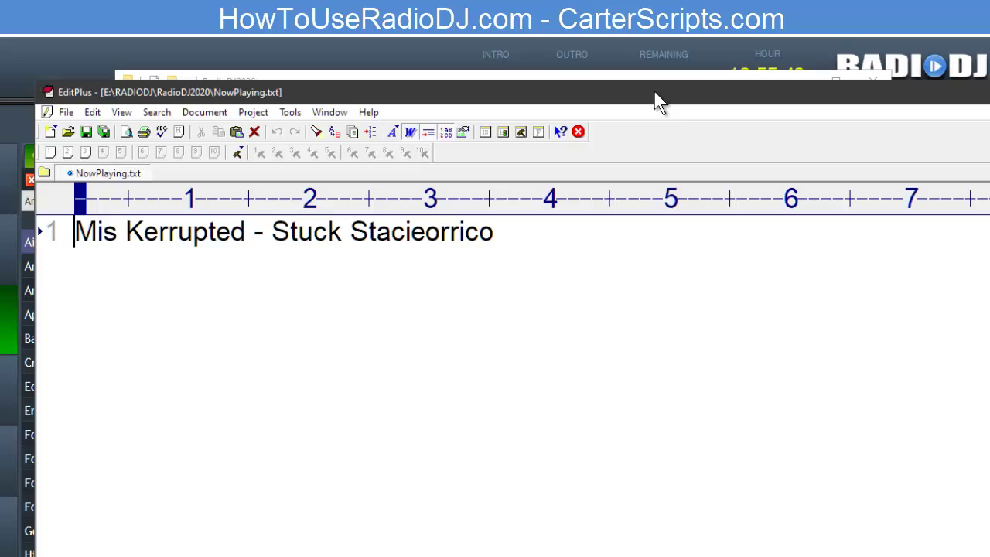
mouse_move(657, 101)
mouse_down()
mouse_move(525, 148)
mouse_move(483, 139)
mouse_up()
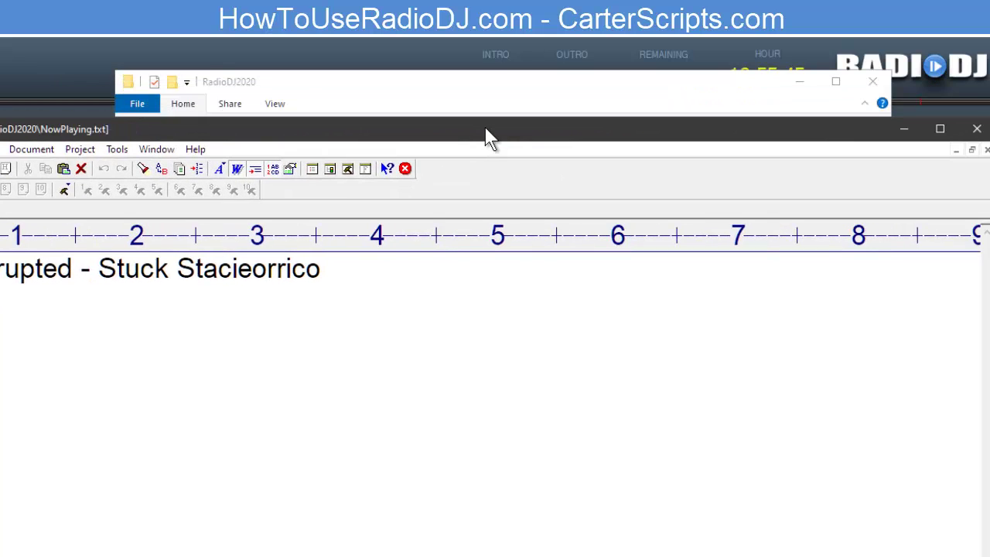
drag(487, 140, 255, 158)
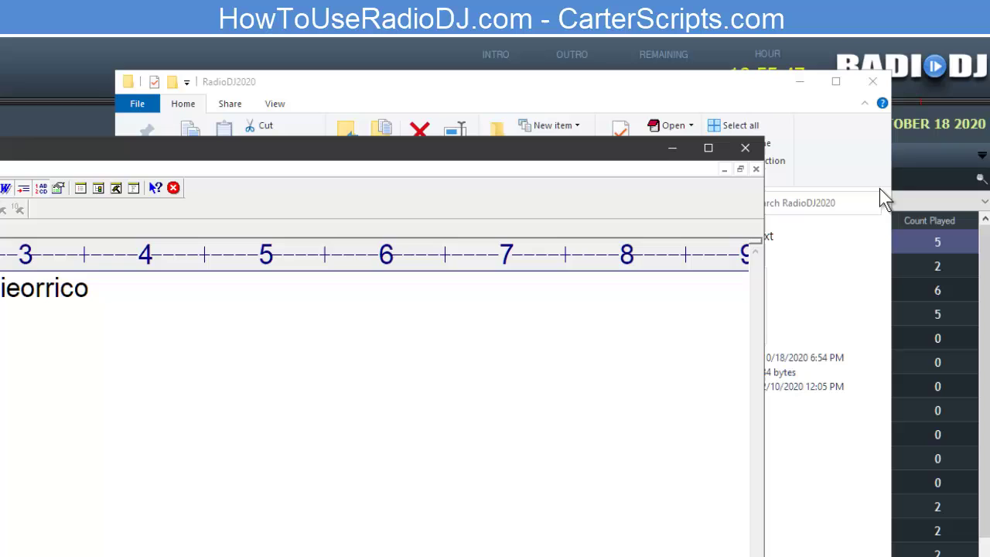
- Close the editor, play and stop The Sound Of Flirtin, then reopen NowPlaying.txt to confirm
click(745, 148)
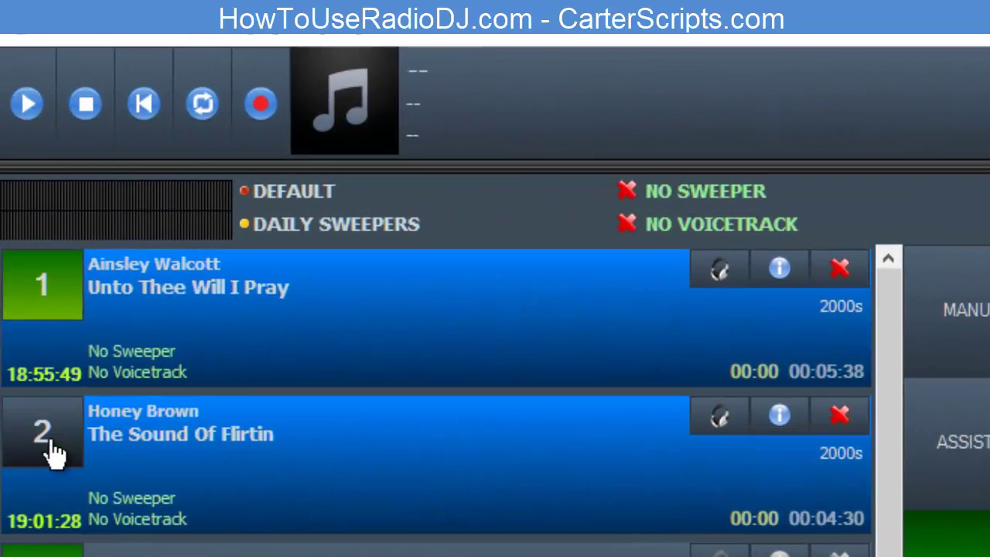
click(49, 449)
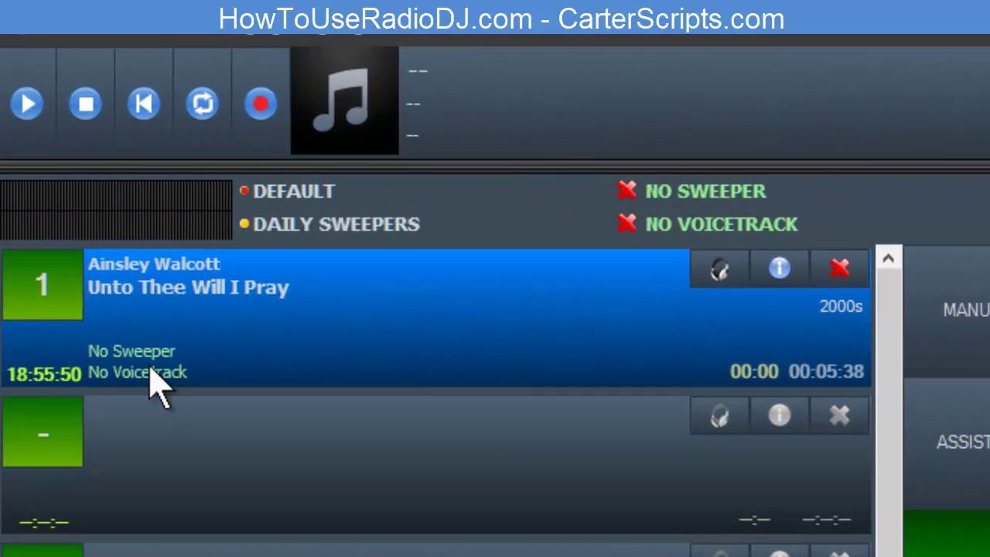
click(85, 122)
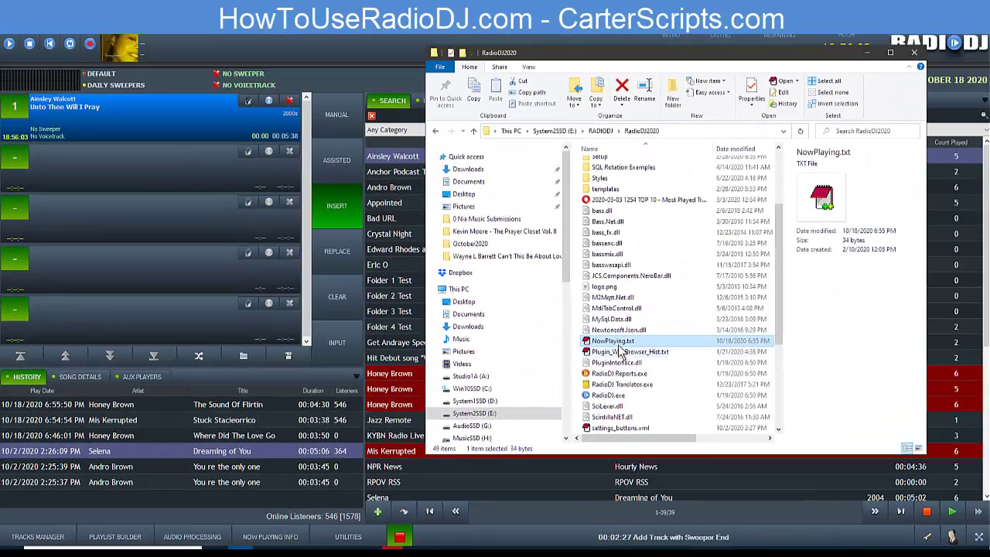
double_click(623, 348)
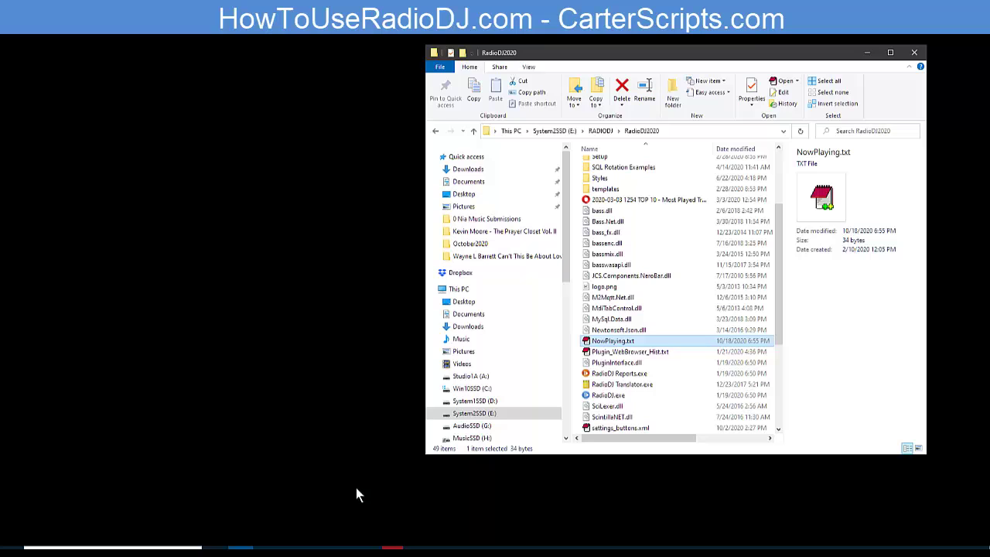
- Scroll through the Start Menu's installed apps list, then dismiss the menu
click(11, 548)
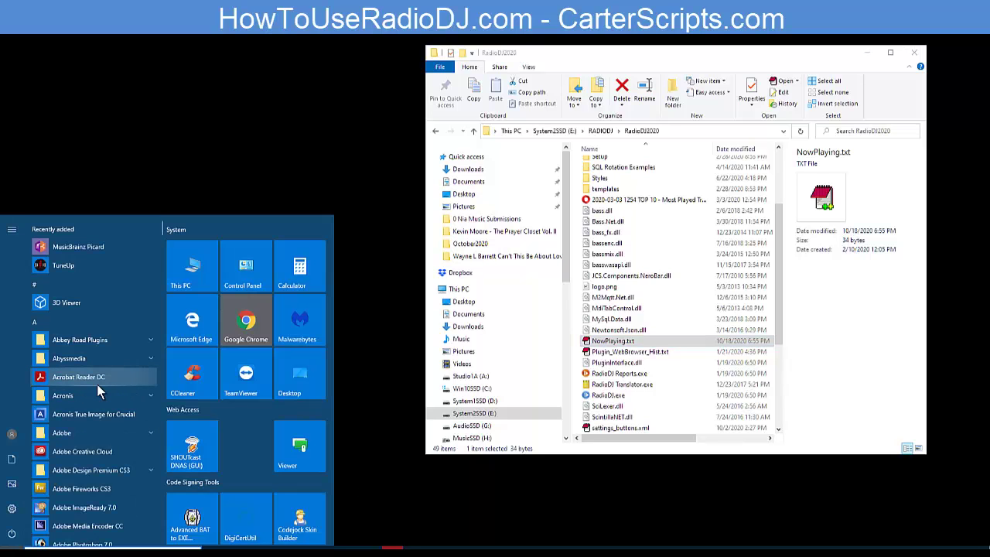
scroll(236, 441, down, 2)
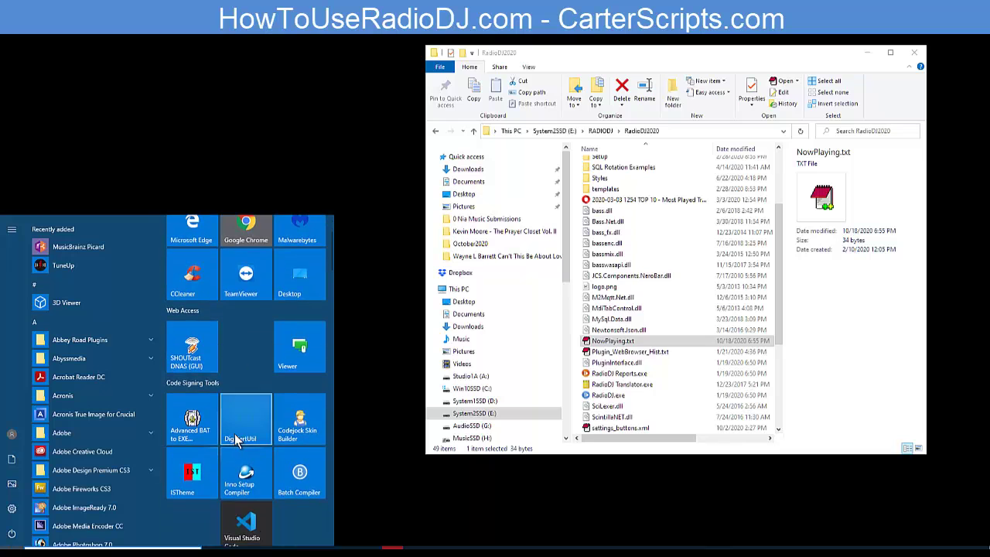
scroll(236, 440, down, 1)
scroll(236, 439, down, 1)
scroll(236, 440, down, 2)
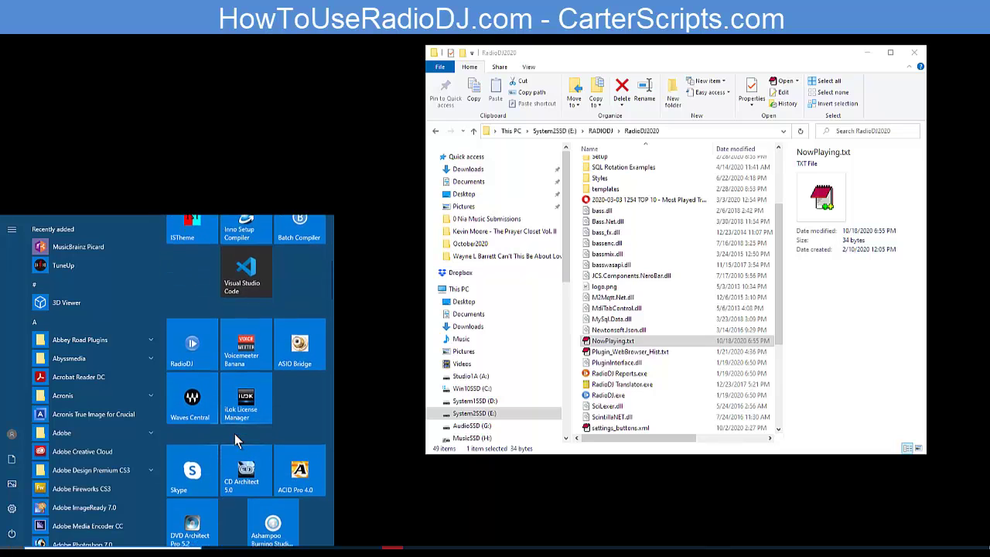
scroll(238, 439, down, 2)
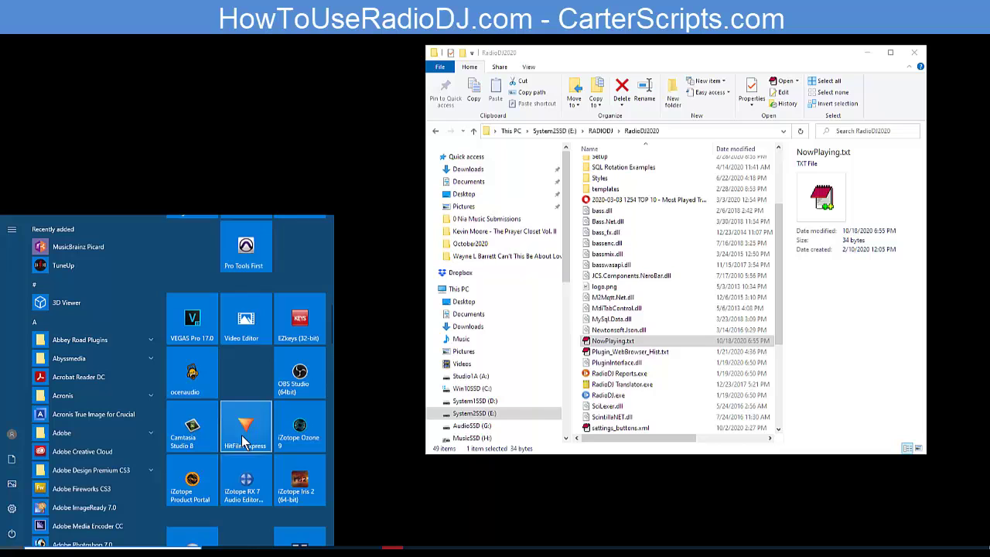
scroll(241, 438, down, 2)
scroll(248, 433, down, 3)
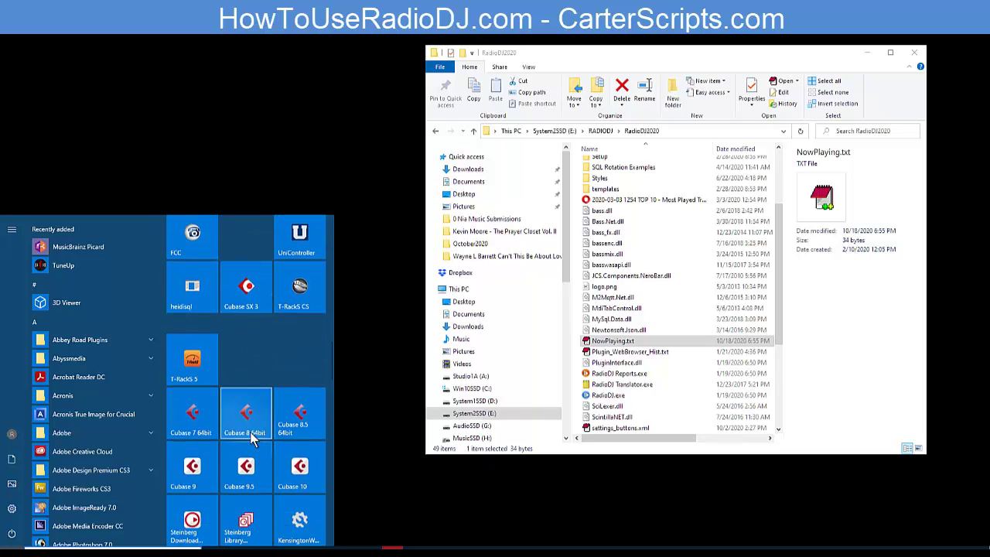
scroll(250, 432, down, 2)
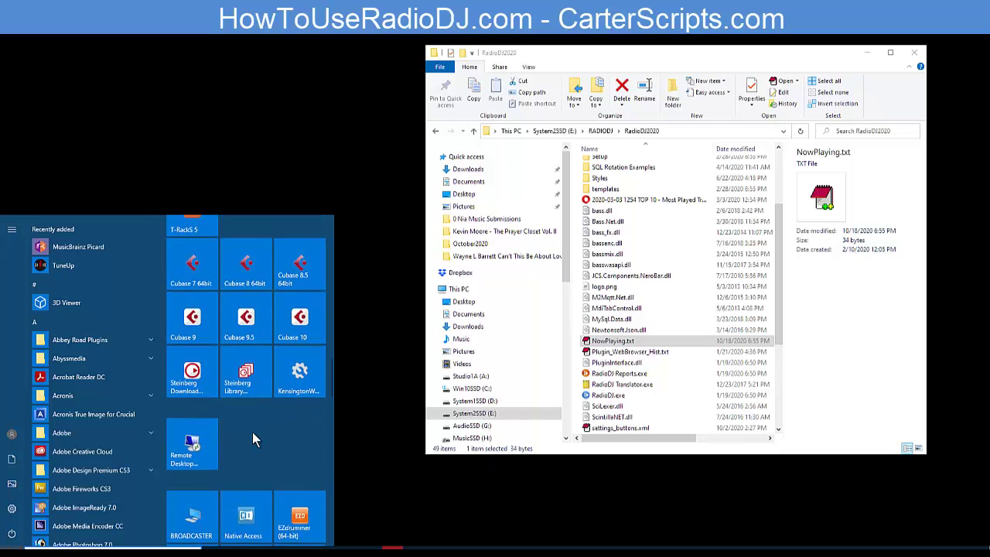
scroll(252, 431, down, 2)
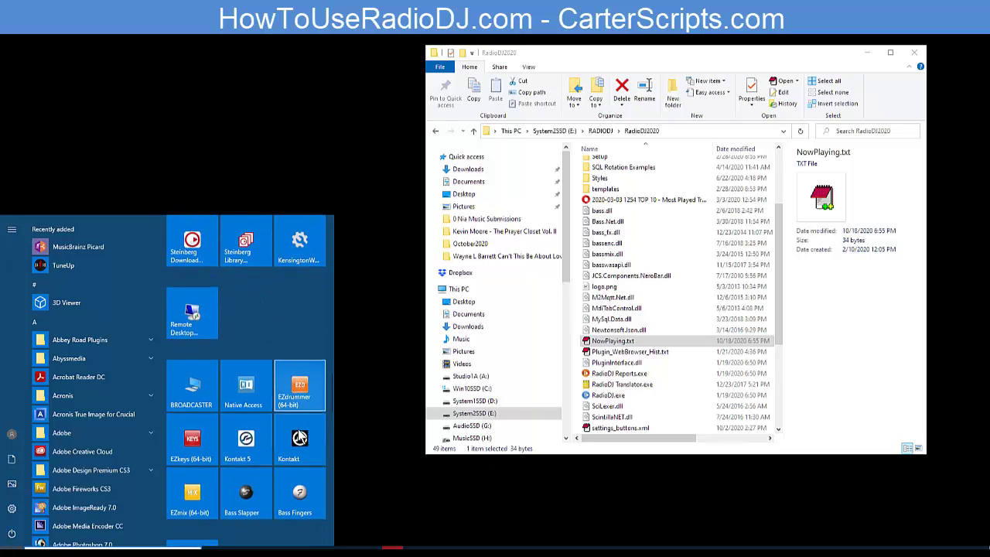
click(468, 496)
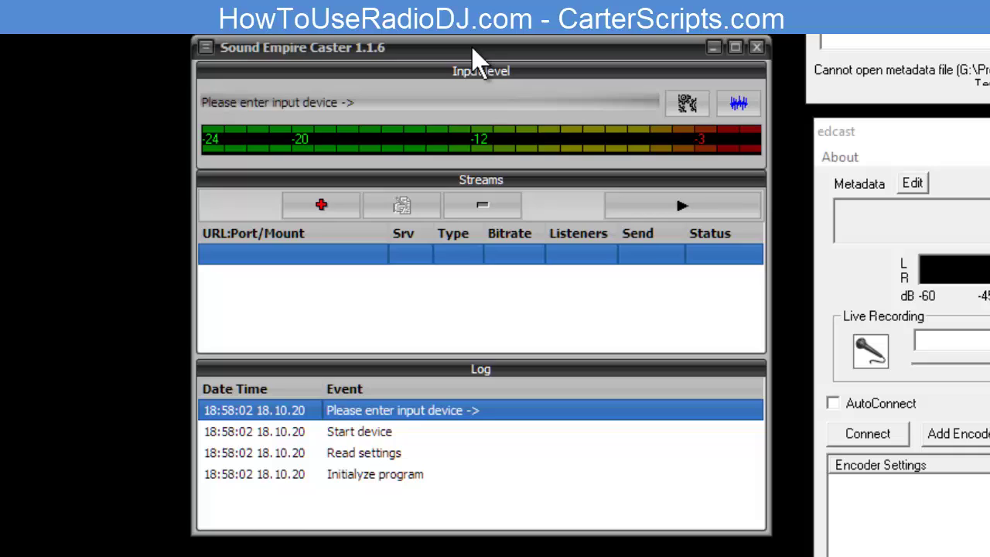
- Bring butt to the front and open its Settings on the Stream song-name options
click(473, 48)
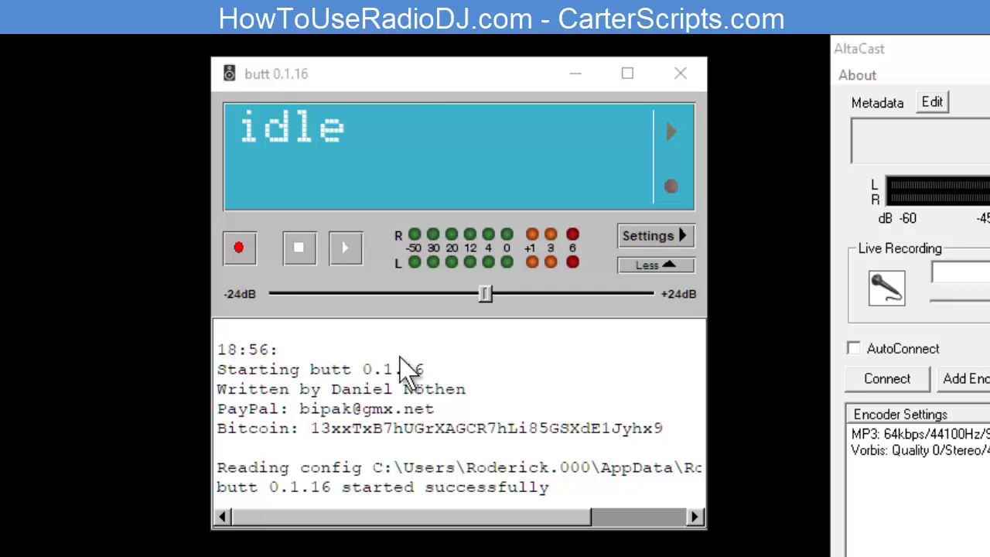
click(433, 76)
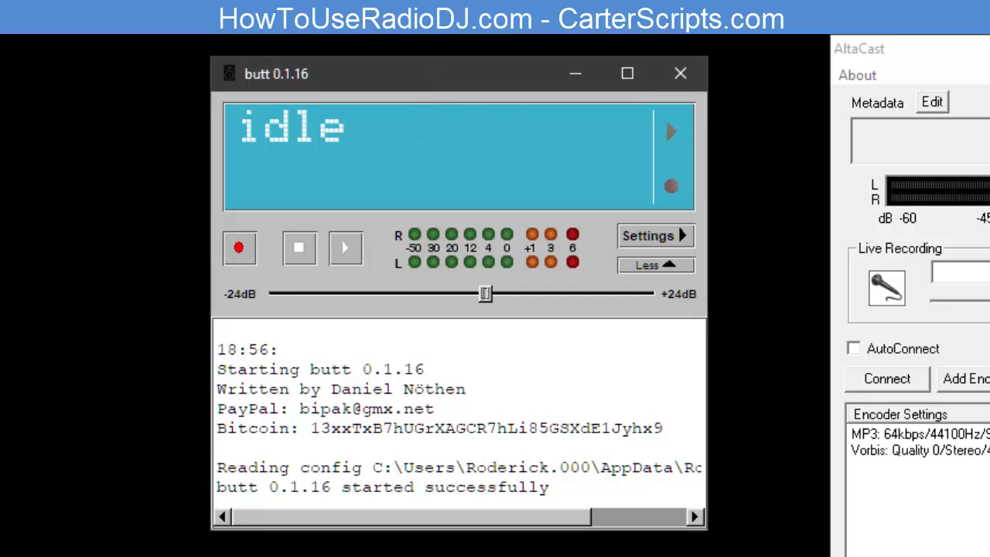
click(658, 237)
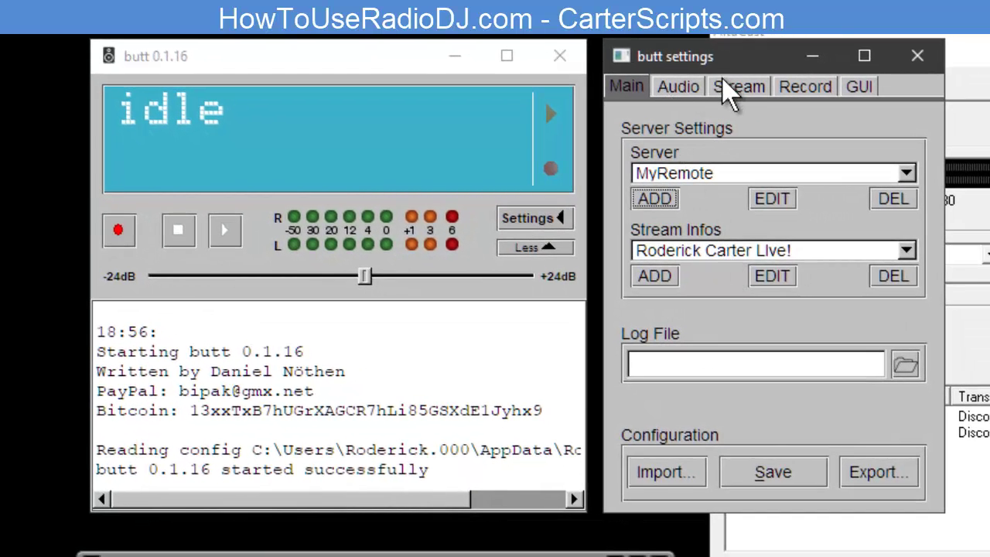
click(736, 91)
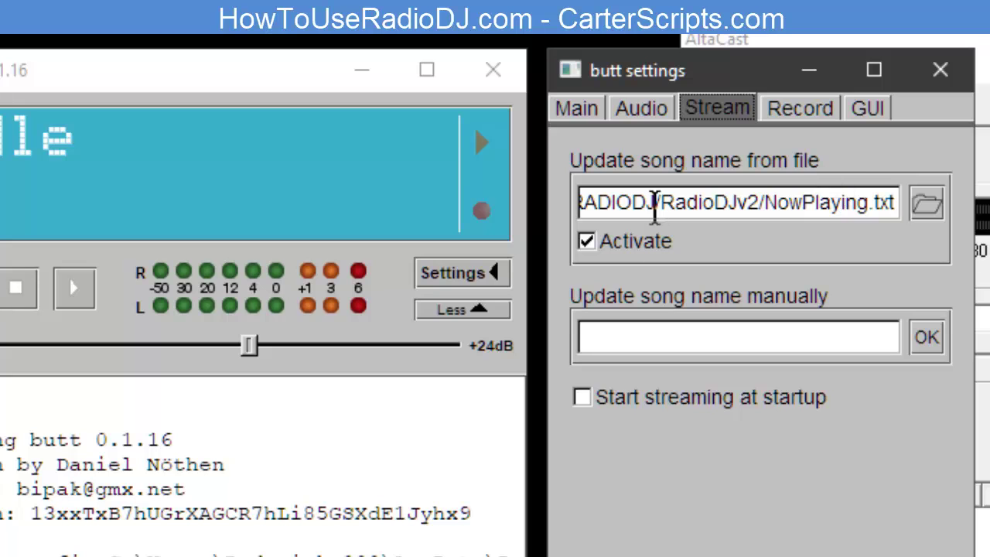
- Browse butt's song-name file picker to E:\RADIODJ\RadioDJ2020
click(925, 203)
scroll(195, 290, down, 4)
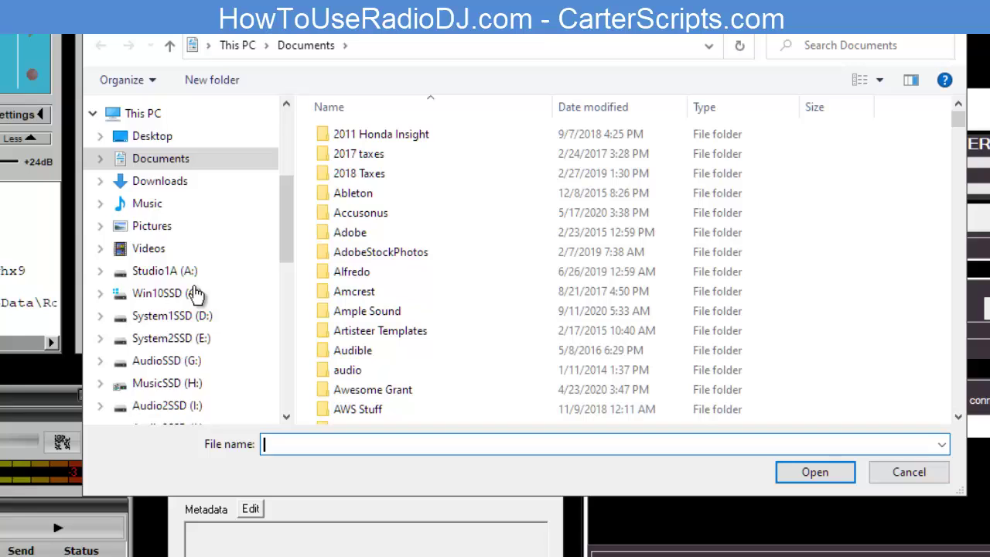
scroll(195, 292, down, 3)
scroll(155, 256, up, 1)
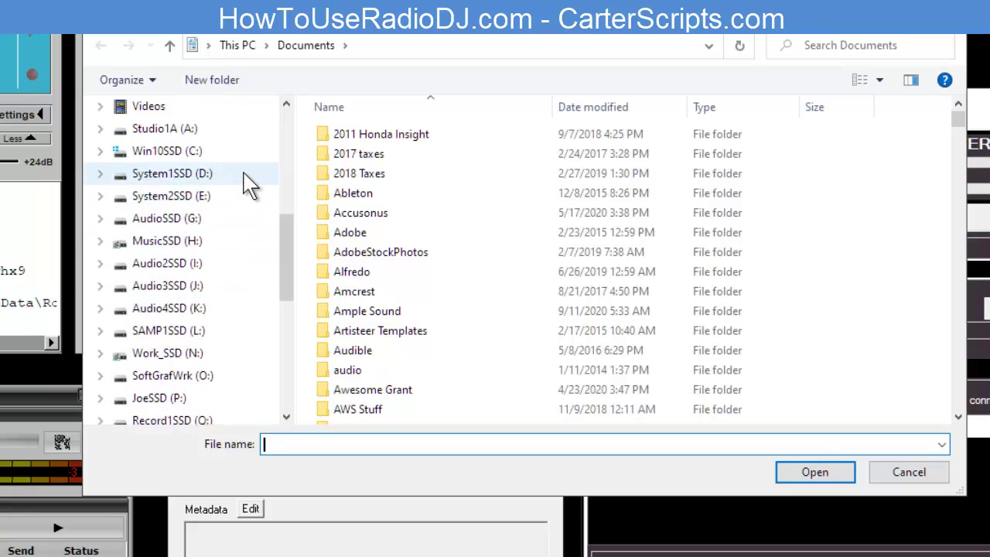
scroll(237, 198, up, 1)
click(202, 242)
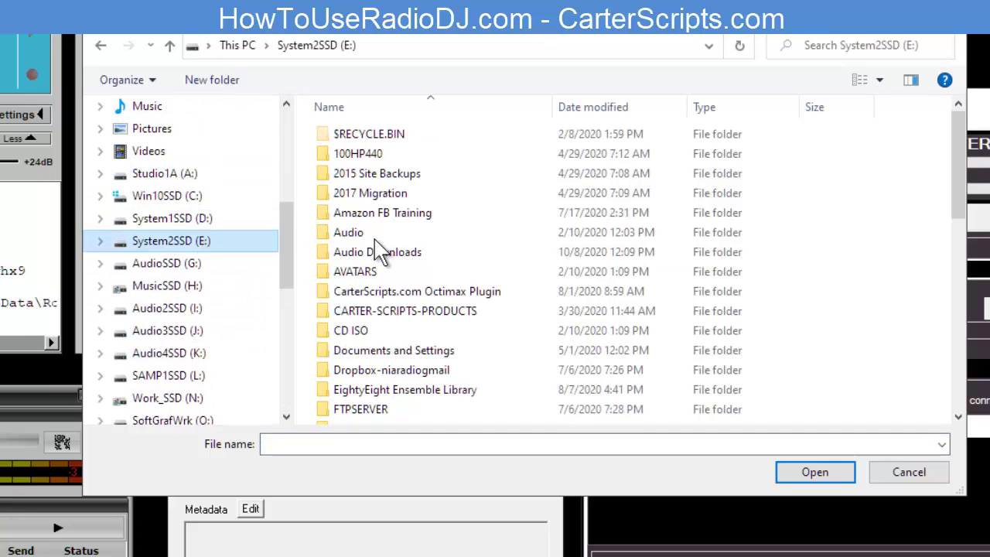
scroll(464, 321, down, 1)
scroll(454, 331, down, 1)
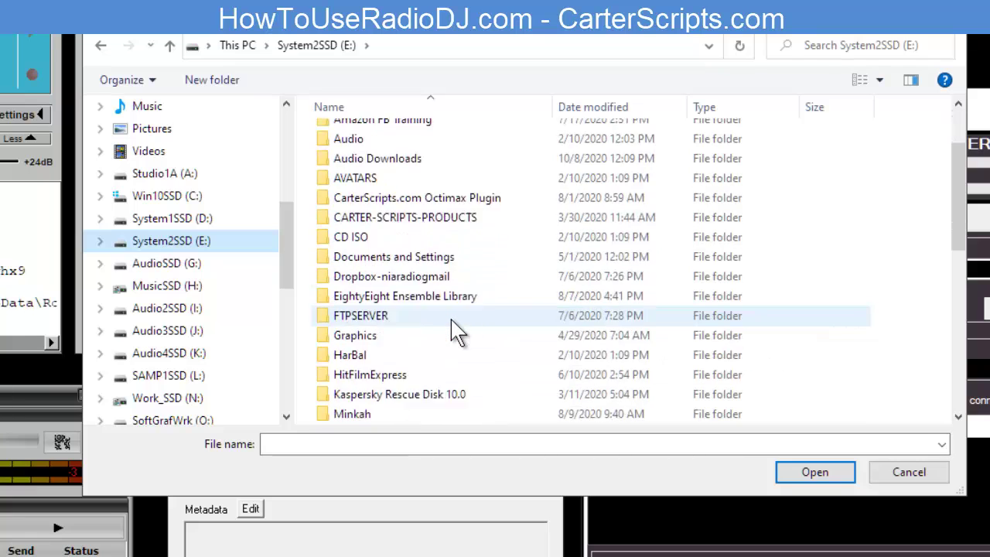
scroll(453, 333, down, 1)
scroll(452, 336, down, 2)
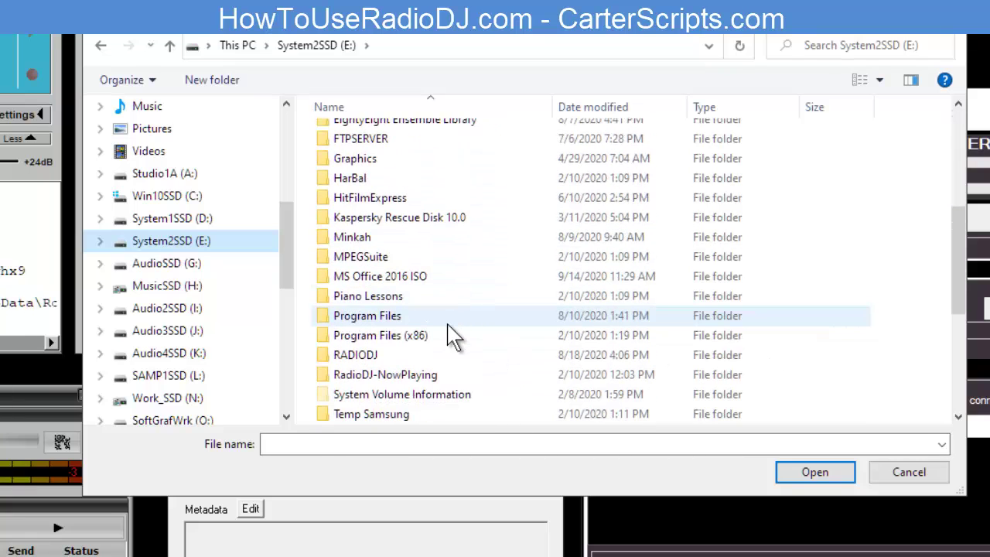
double_click(352, 357)
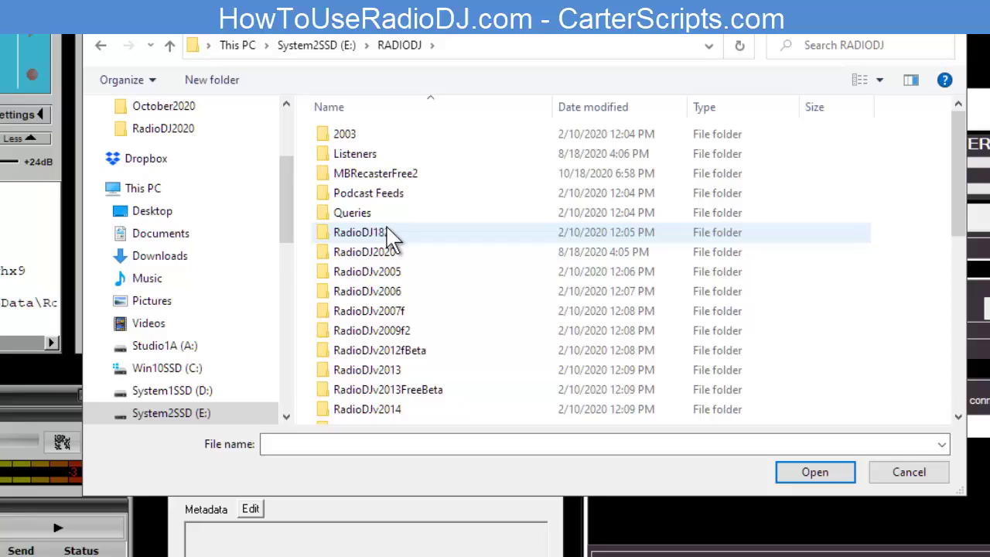
double_click(391, 253)
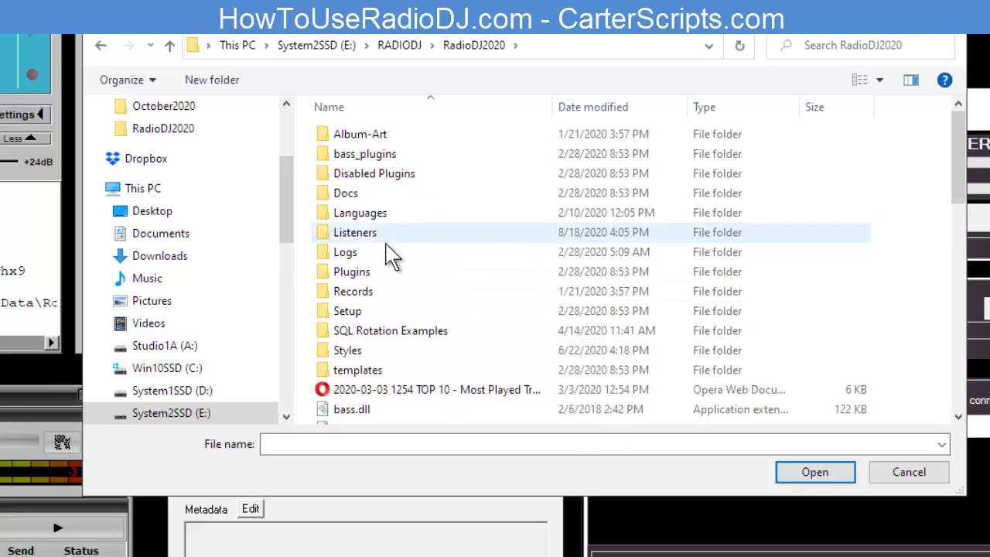
- Preview NowPlaying.txt in Notepad, then confirm it as butt's song-name file
scroll(399, 286, down, 2)
scroll(409, 313, down, 4)
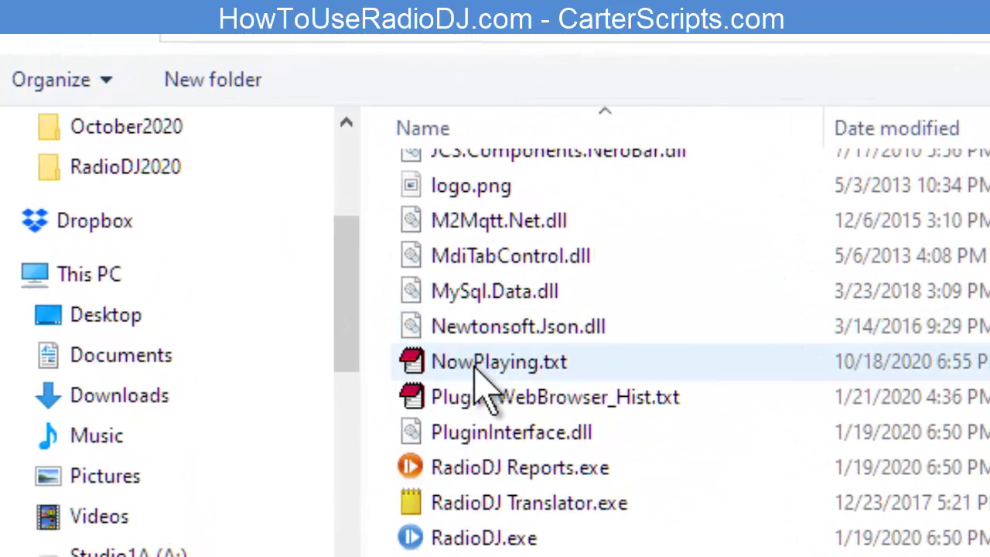
click(436, 319)
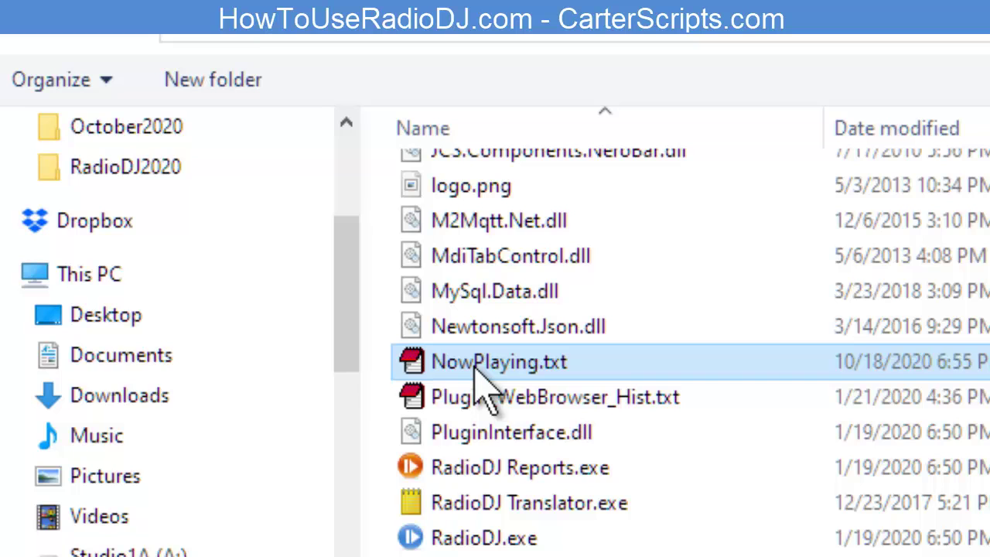
right_click(477, 376)
click(576, 478)
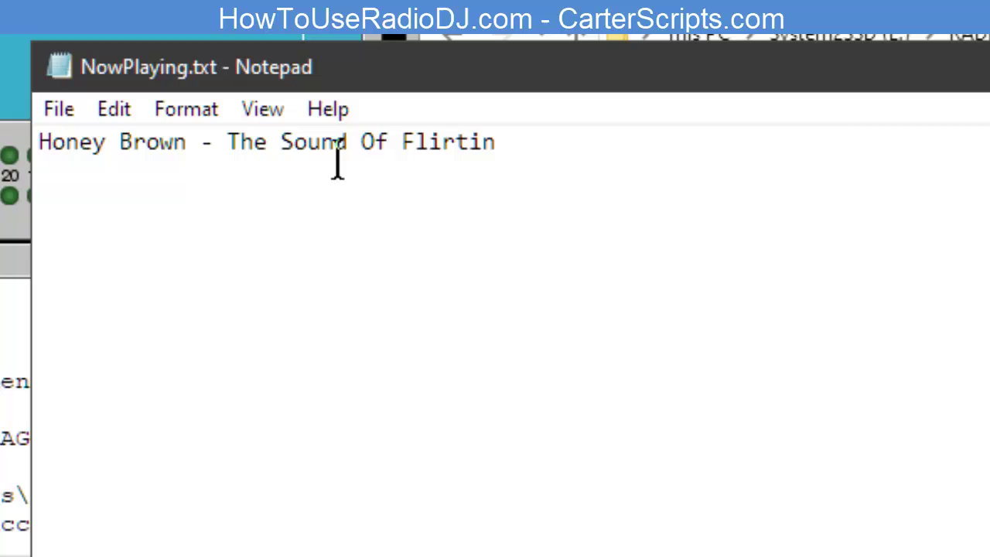
key(alt+F4)
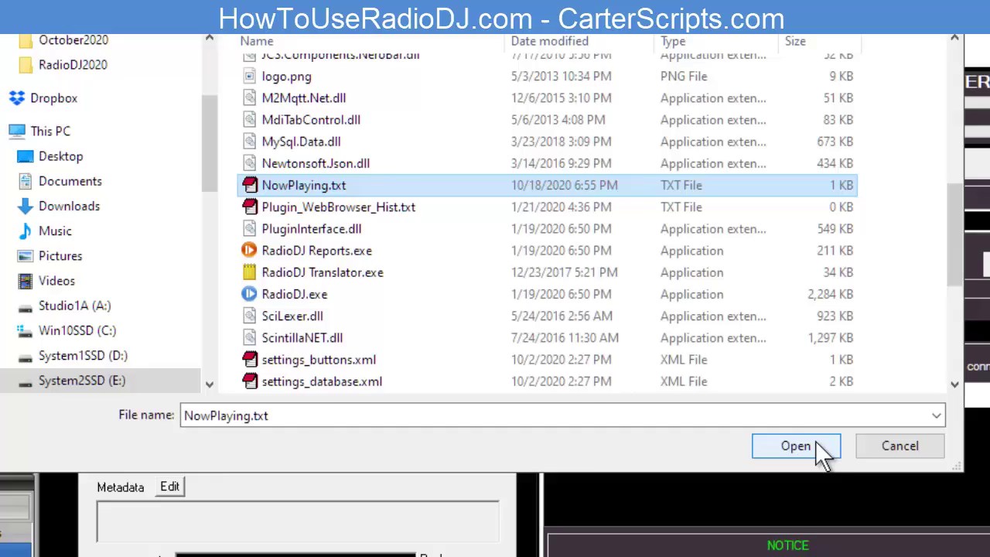
click(670, 398)
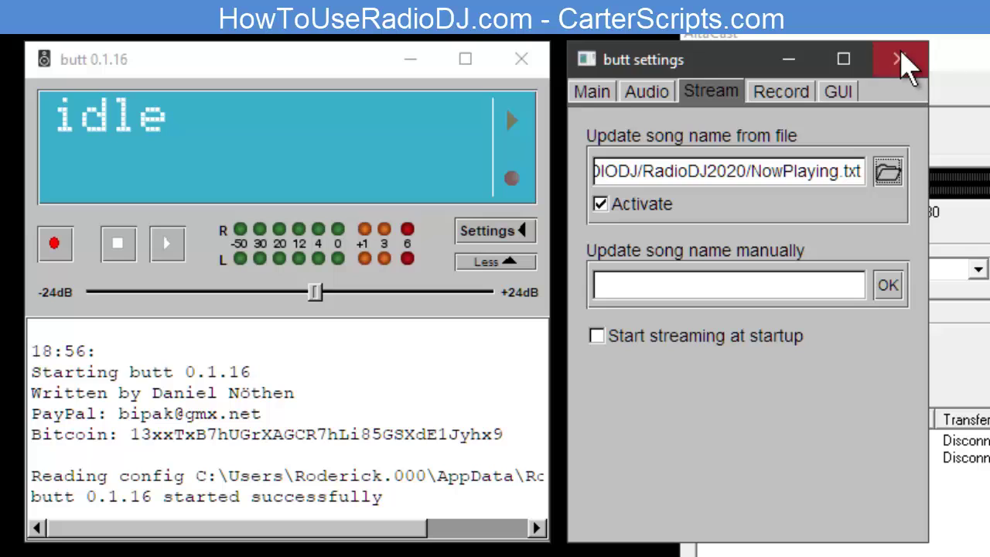
- Save the butt configuration from the Main tab and close its settings
click(596, 89)
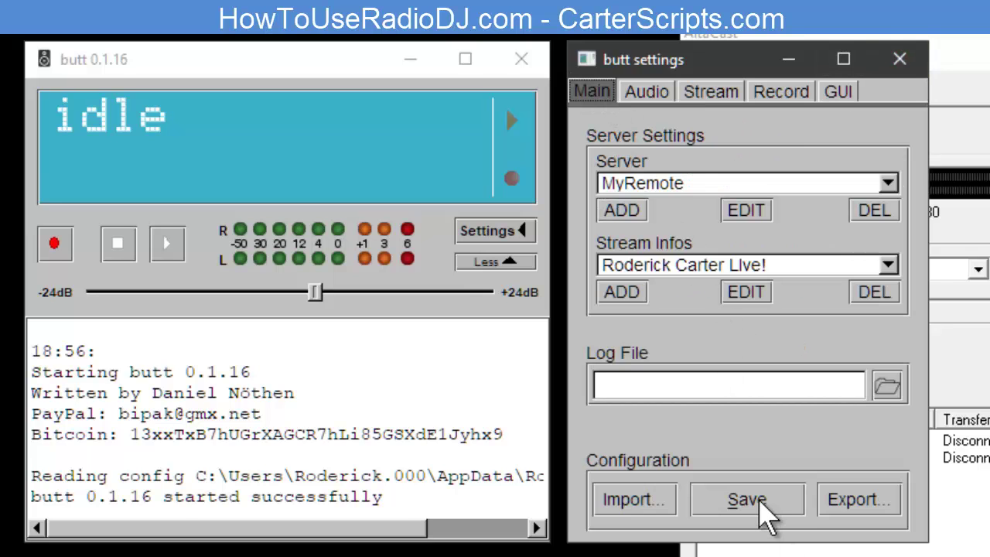
click(754, 502)
click(900, 60)
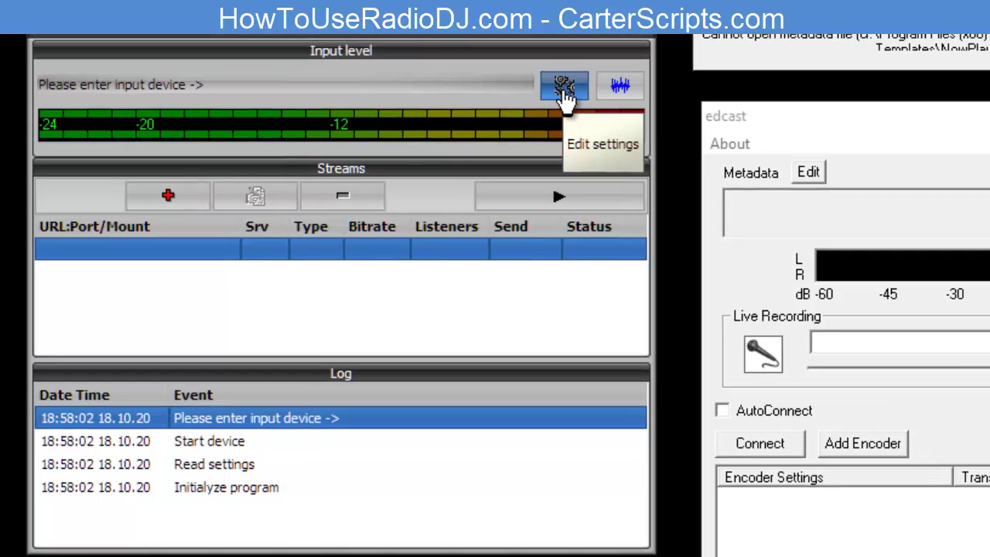
- Open Sound Empire Caster's settings and browse for the Update title (From file) filename
click(573, 81)
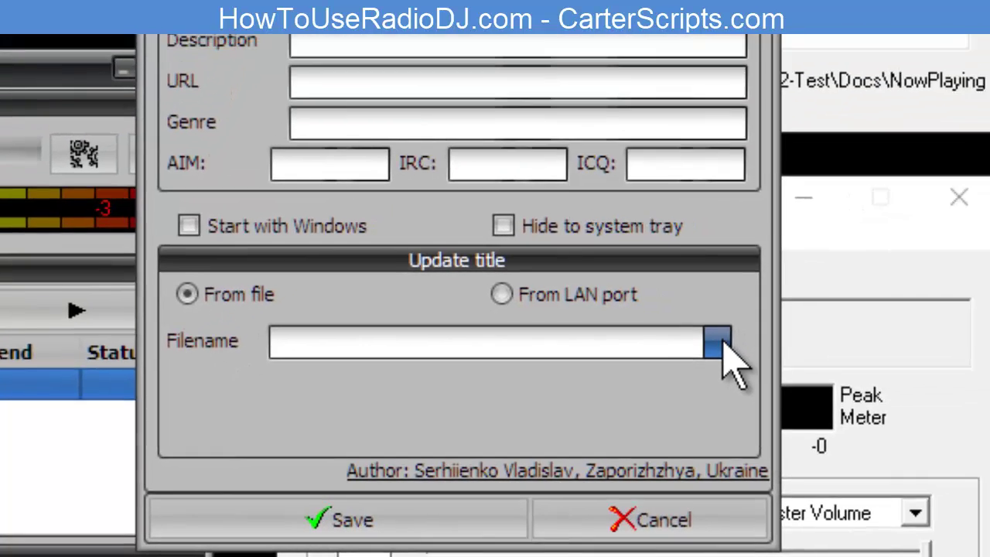
click(893, 292)
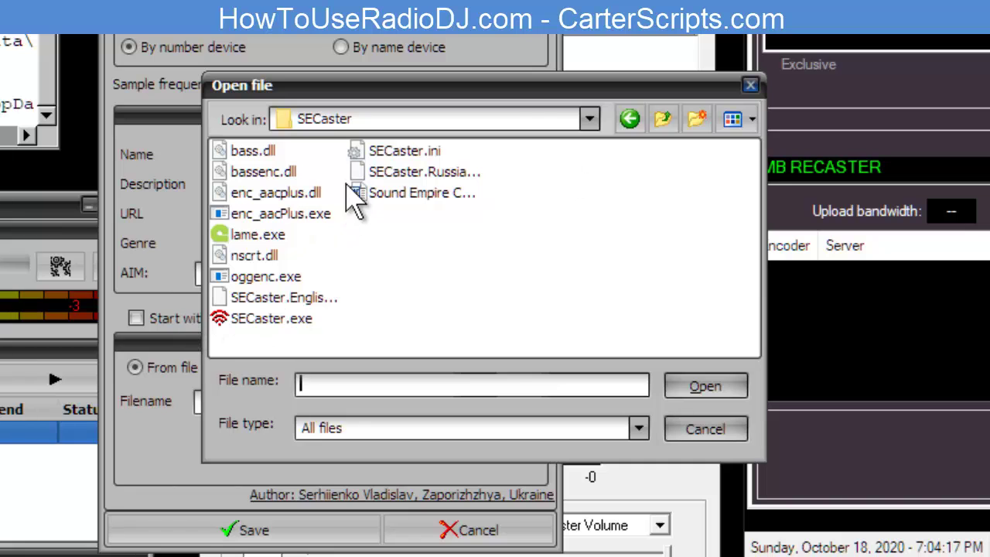
- Navigate the Open file dialog to System2SSD (E:) > RADIODJ > RadioDJ2020
click(589, 120)
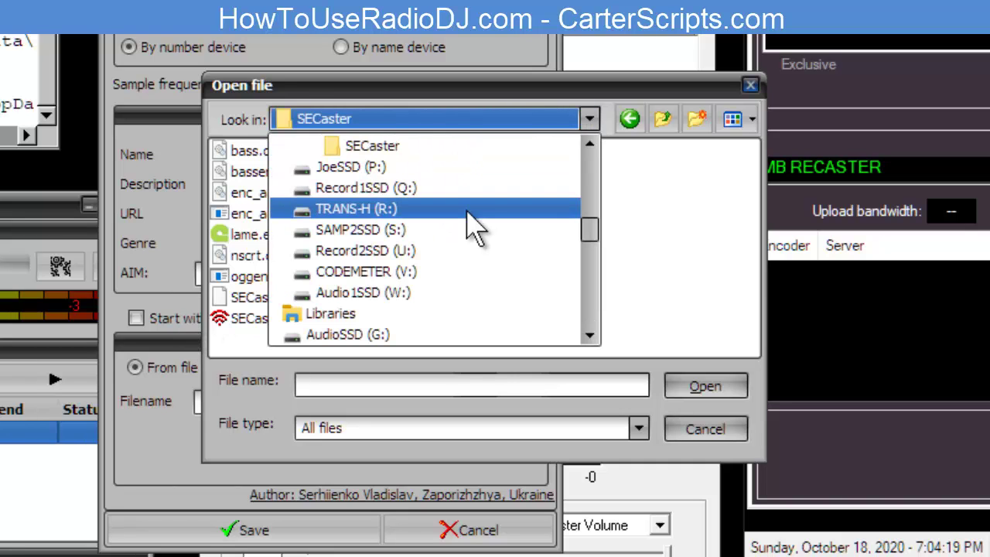
scroll(481, 232, up, 1)
scroll(481, 232, up, 5)
scroll(483, 226, up, 3)
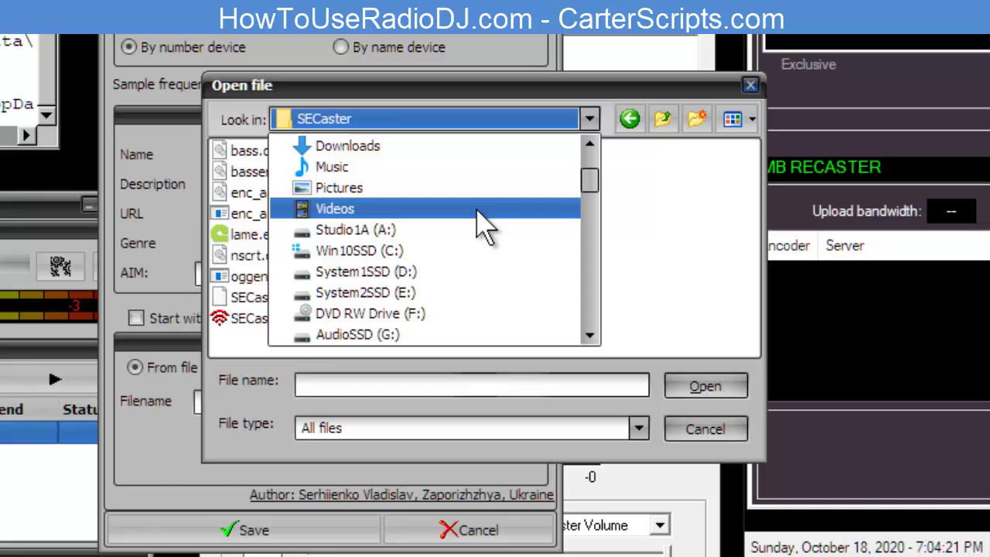
click(404, 294)
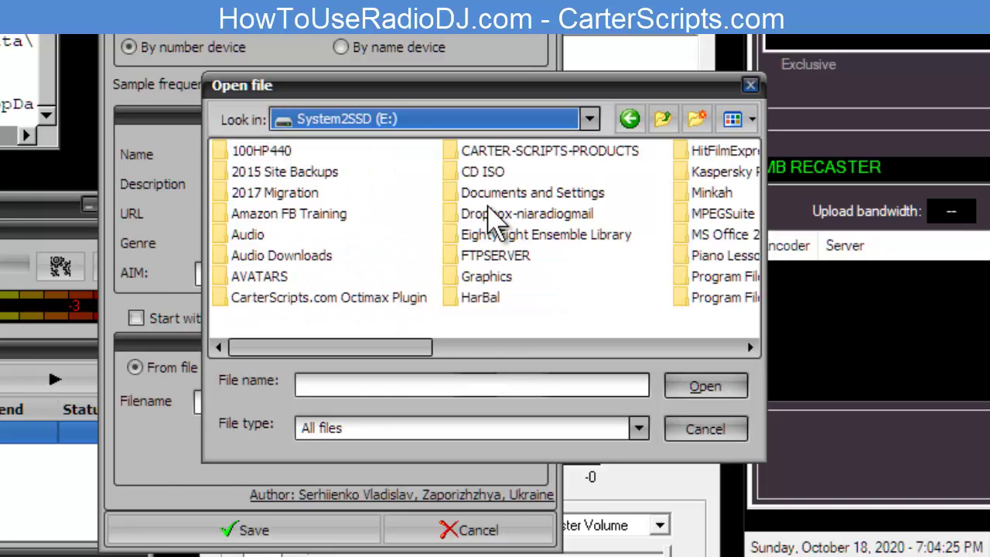
scroll(653, 352, down, 1)
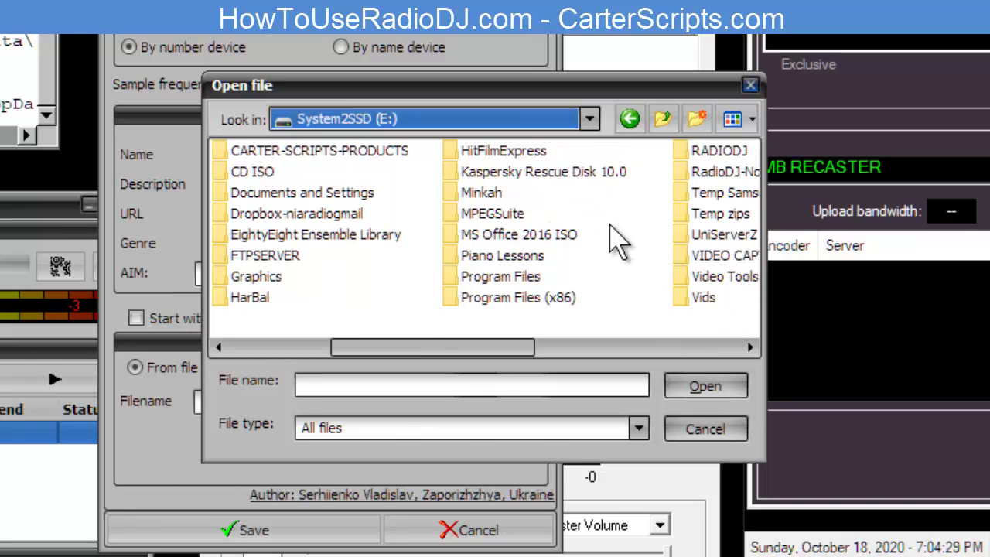
click(704, 152)
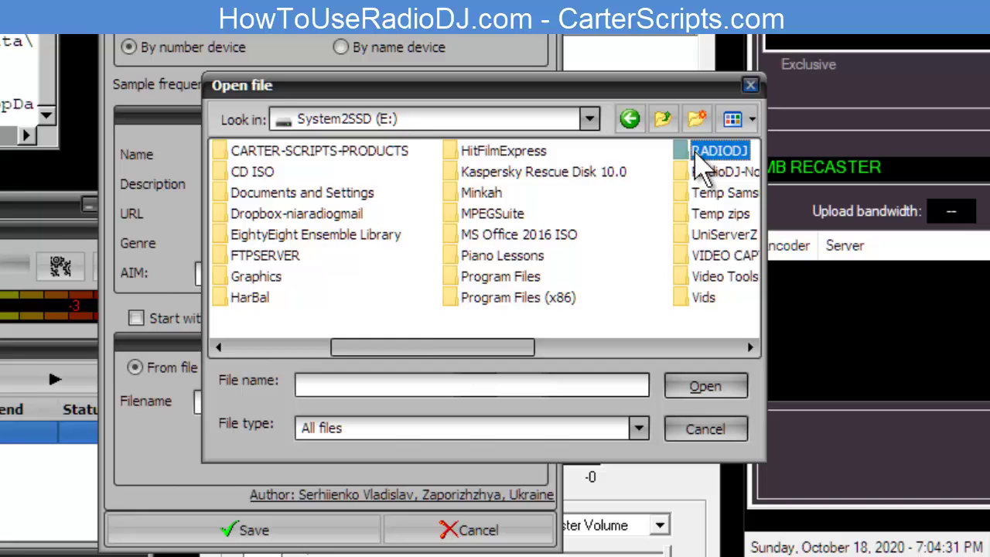
double_click(703, 152)
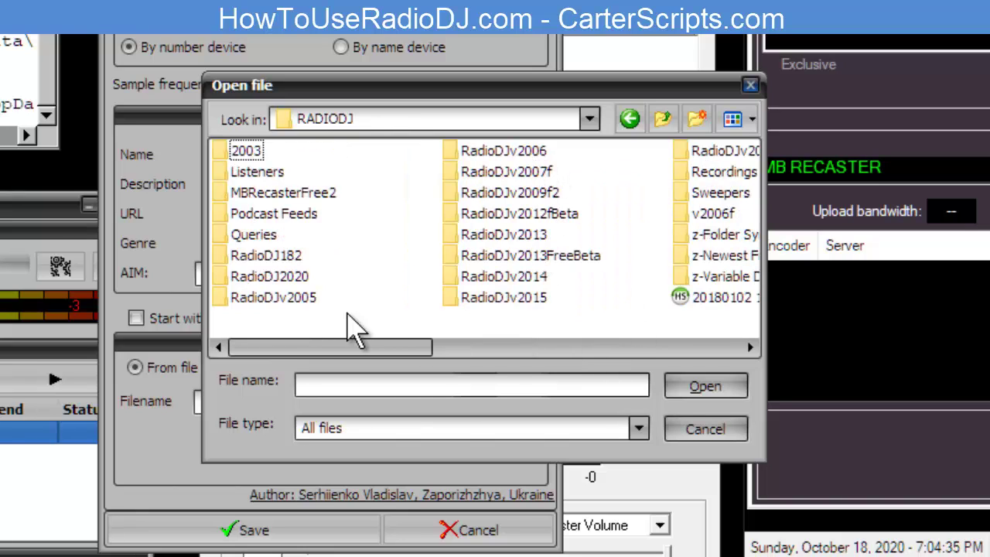
double_click(304, 276)
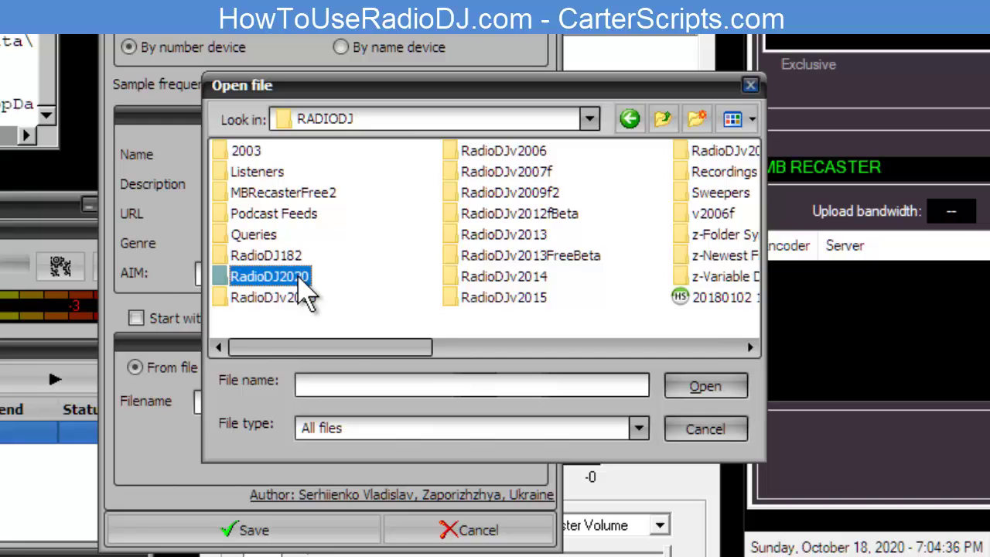
- Choose NowPlaying.txt as the title file and save the station settings
click(694, 348)
click(694, 348)
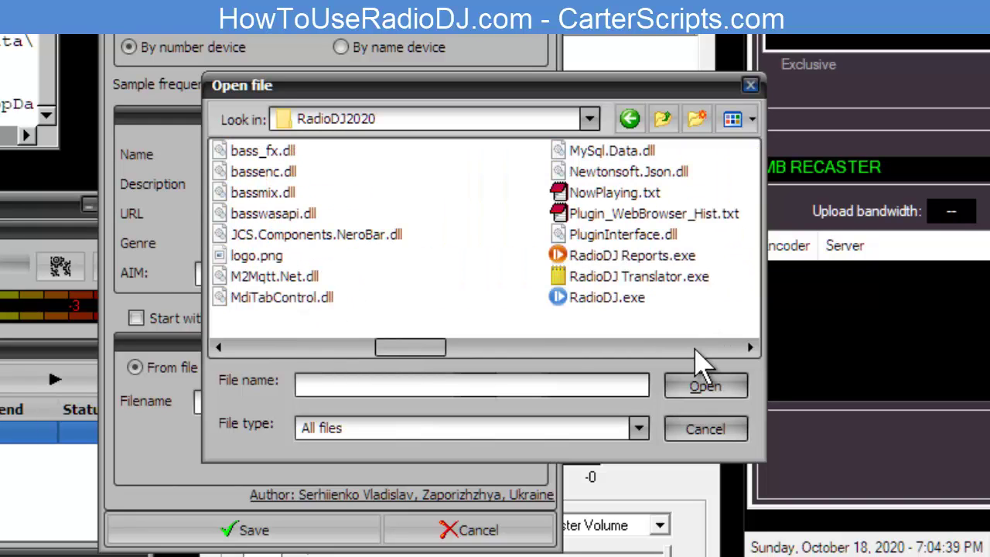
click(598, 193)
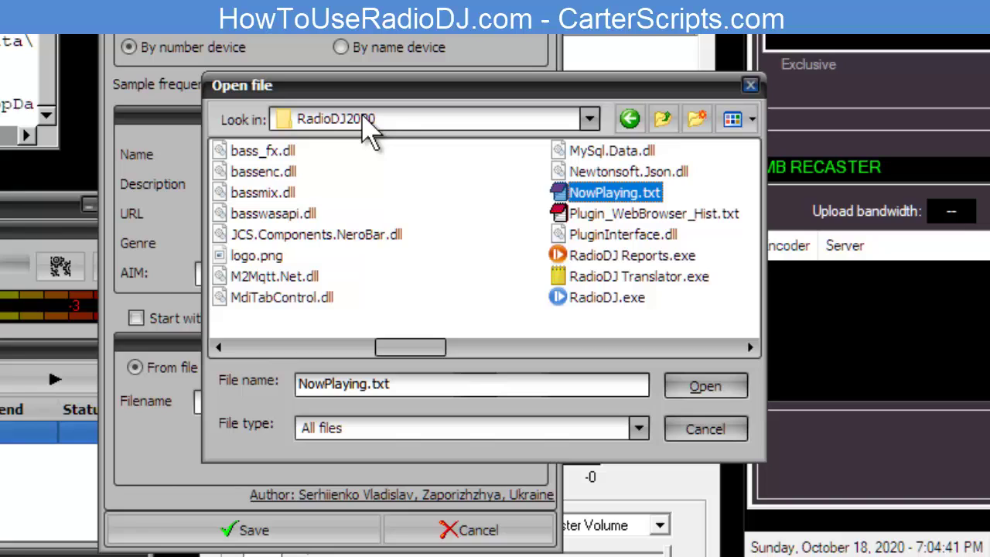
click(705, 387)
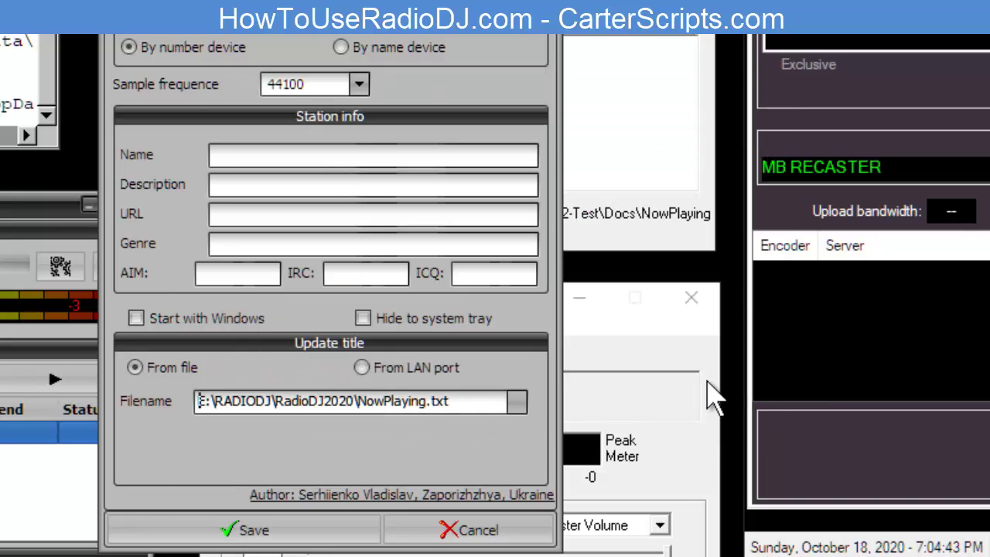
click(286, 533)
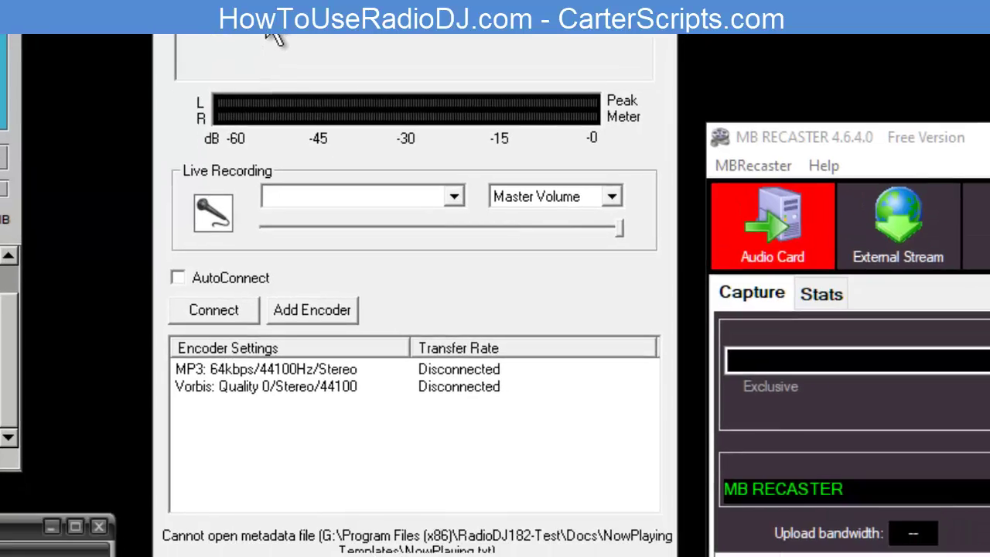
- Open AltaCast's Set / Lock Metadata dialog and a new File Explorer window
click(272, 68)
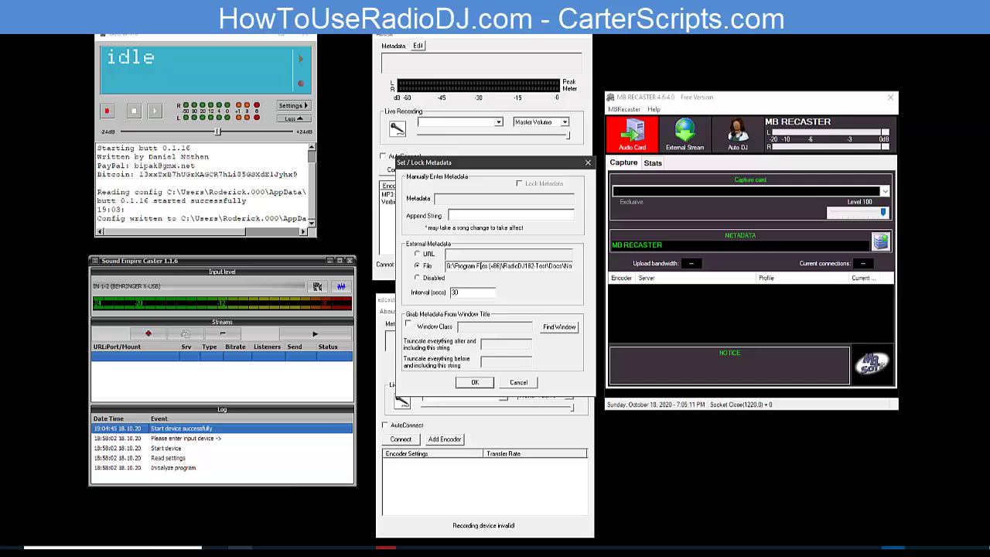
key(super+e)
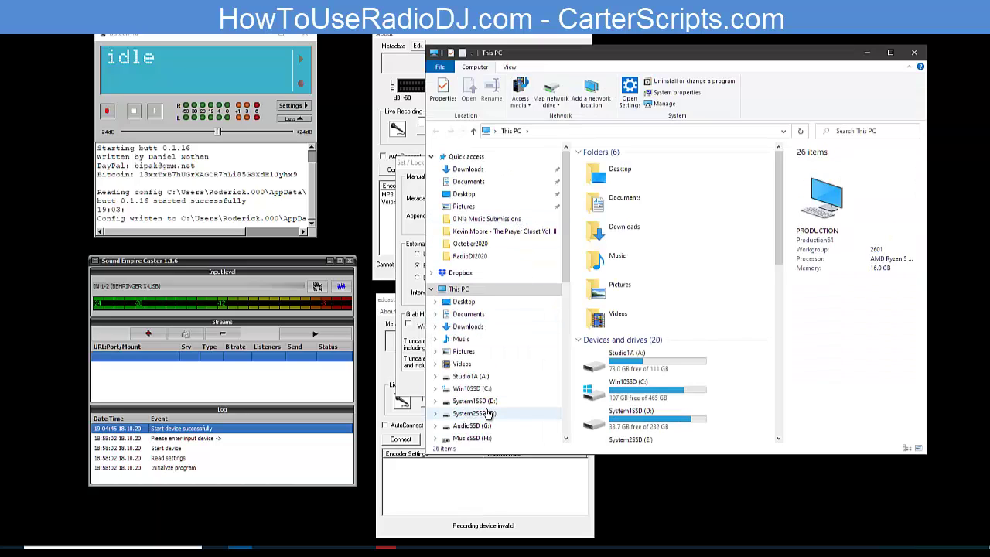
- Go to E:\RADIODJ\RadioDJ2020 in Explorer and copy that path from the address bar
scroll(487, 413, down, 2)
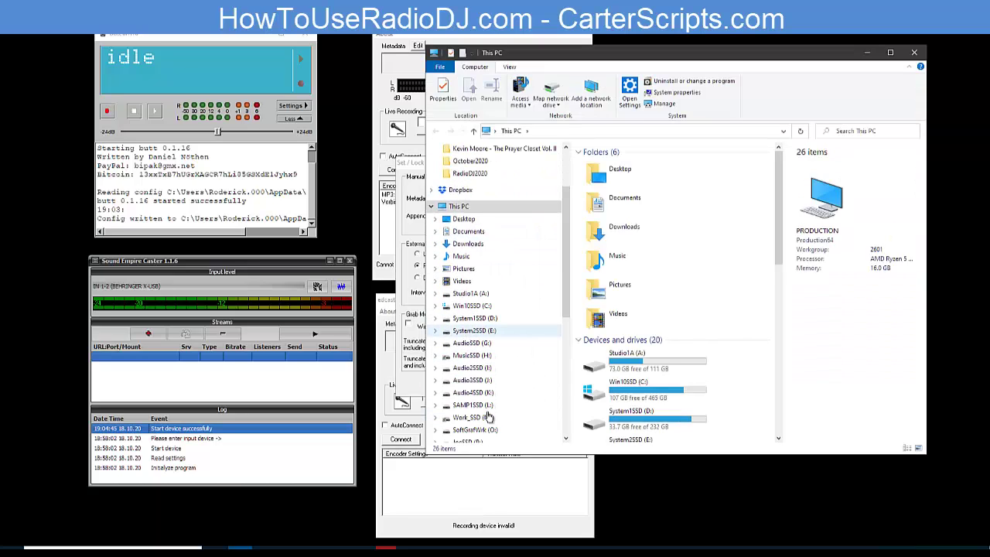
click(484, 332)
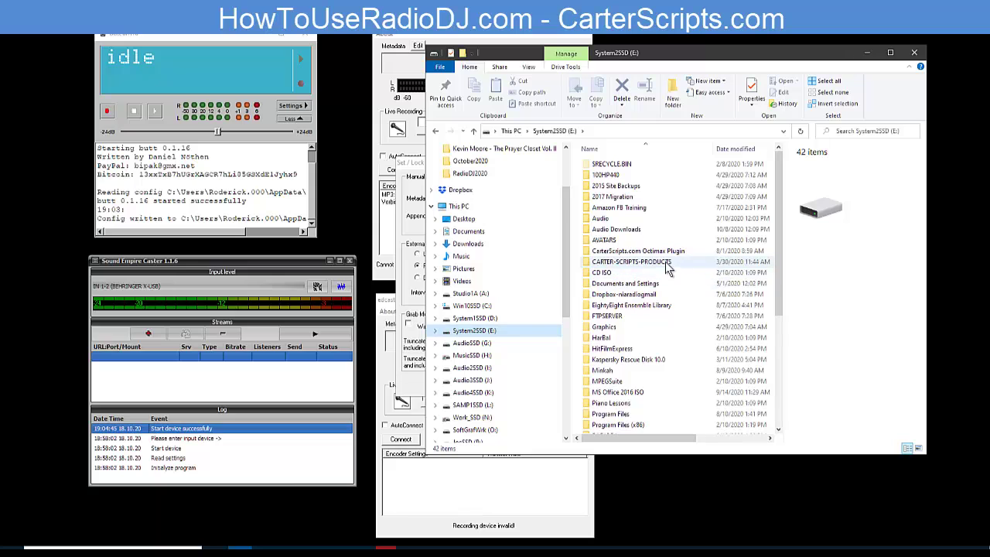
scroll(642, 280, down, 1)
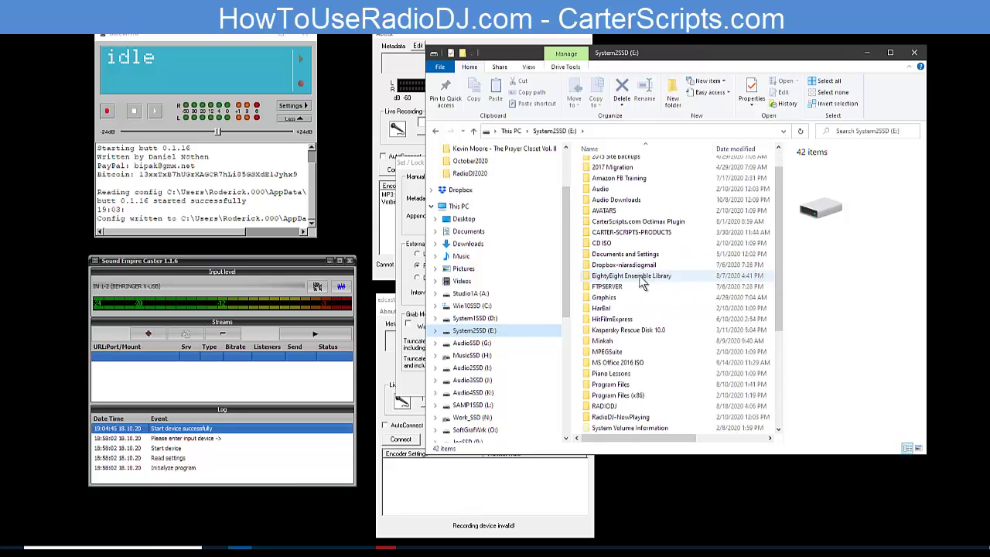
scroll(657, 317, down, 2)
click(606, 351)
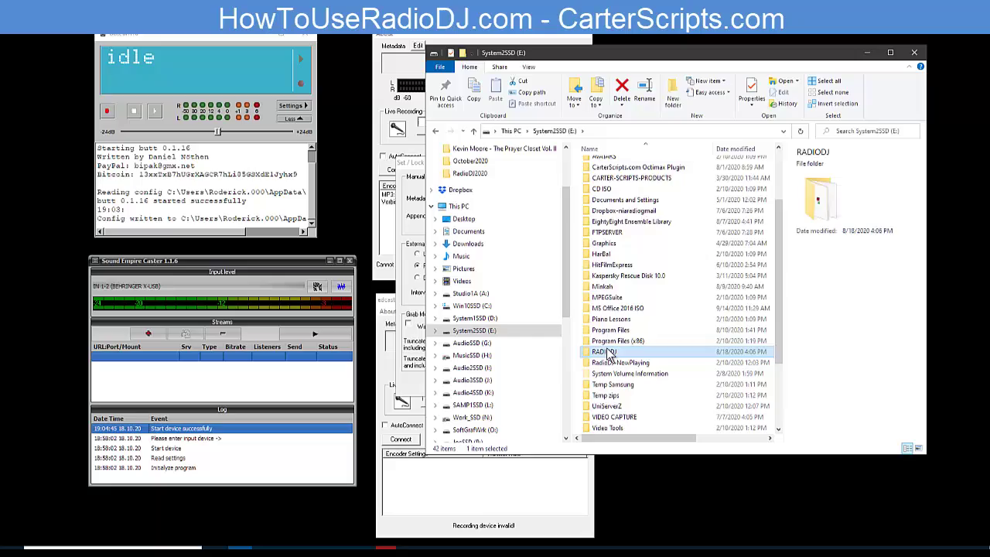
double_click(606, 352)
double_click(624, 231)
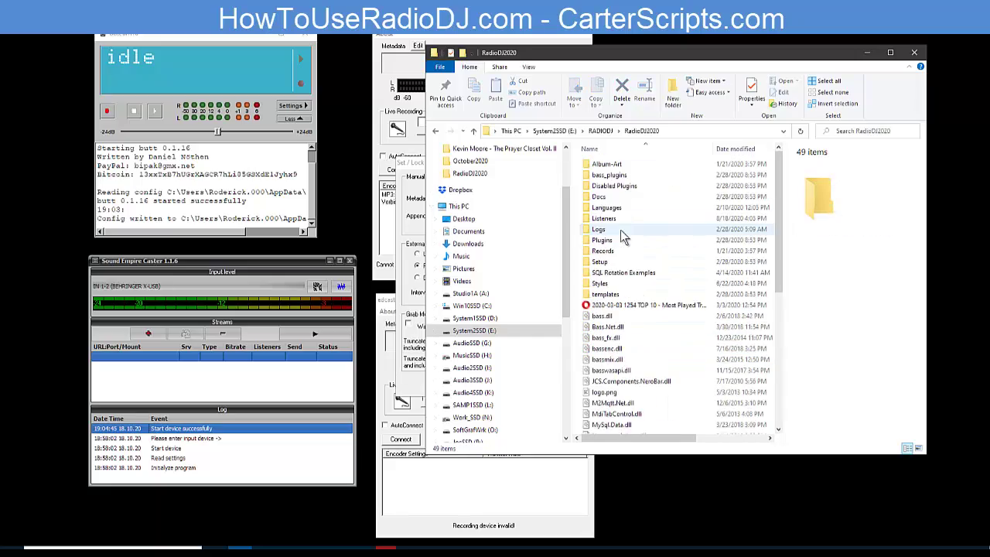
scroll(624, 237, down, 5)
click(610, 278)
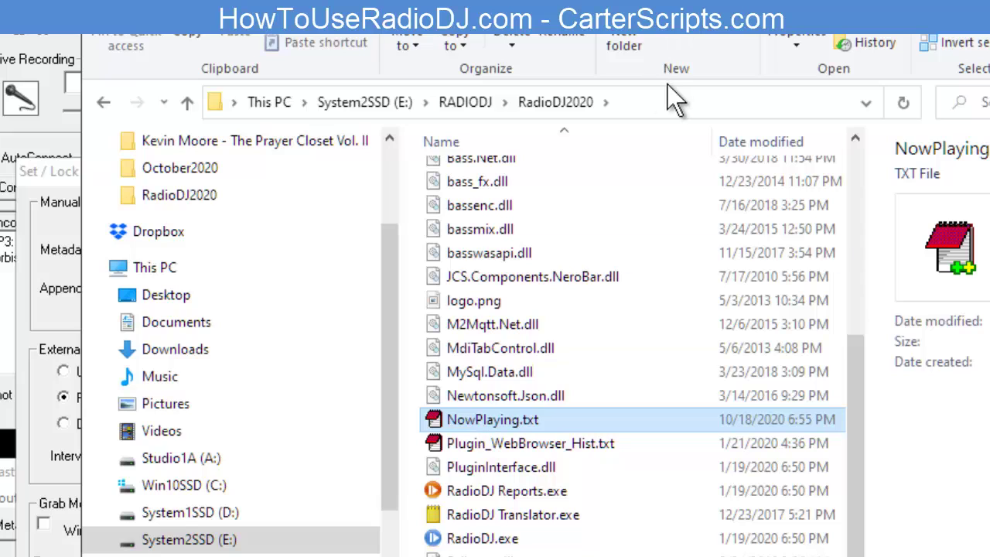
click(647, 104)
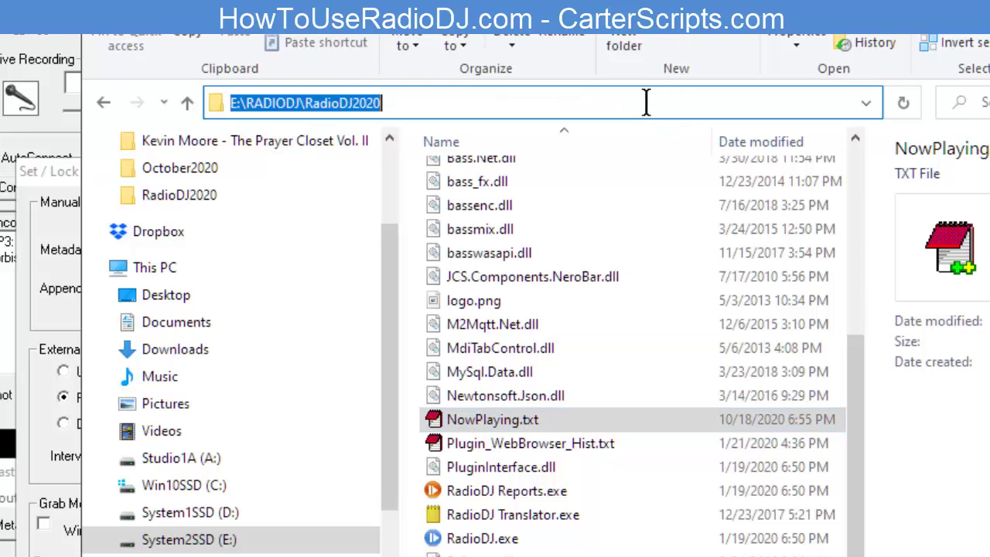
right_click(365, 91)
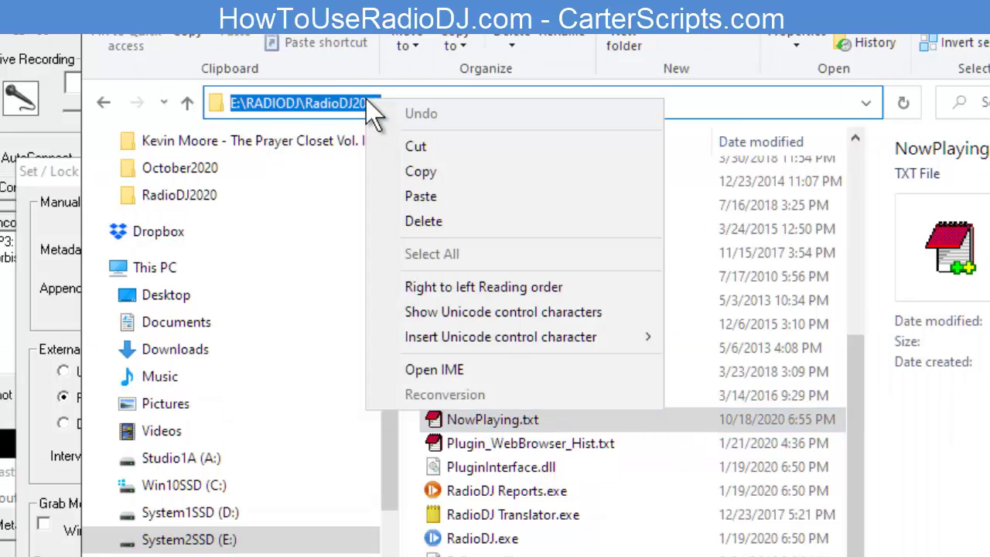
click(418, 174)
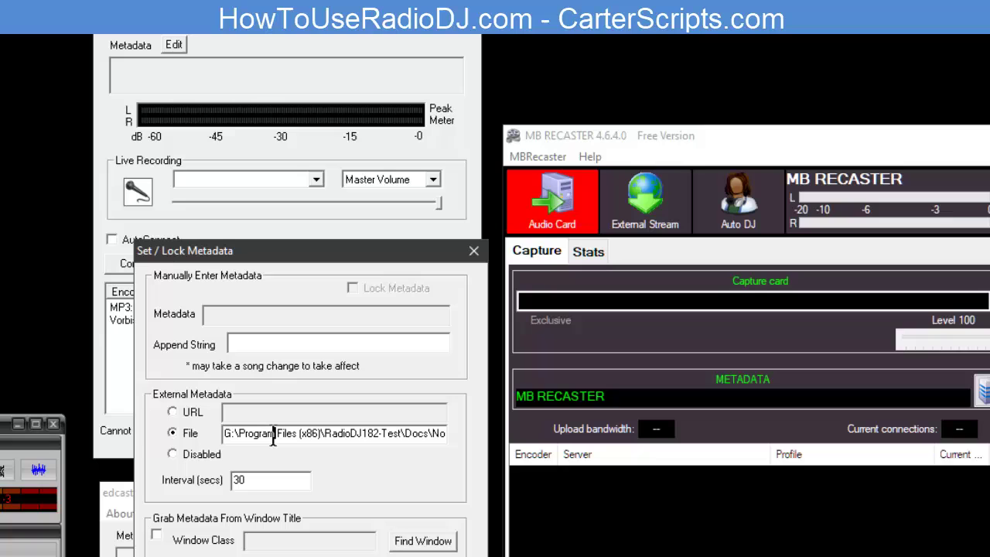
- Set AltaCast's external metadata file to E:\RADIODJ\RadioDJ2020\NowPlaying.txt and confirm
key(Delete)
key(Delete)
key(Delete)
key(Delete)
key(Delete)
key(Delete)
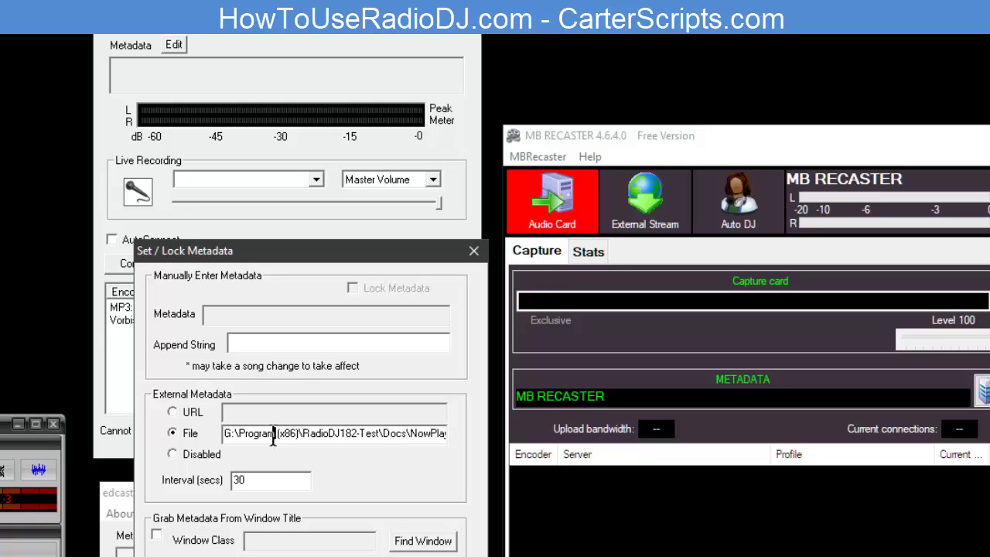
key(Delete)
key(Delete)
key(Delete)
key(Delete)
key(Delete)
key(Delete)
key(Delete)
key(Delete)
key(Delete)
key(Delete)
key(Delete)
key(Delete)
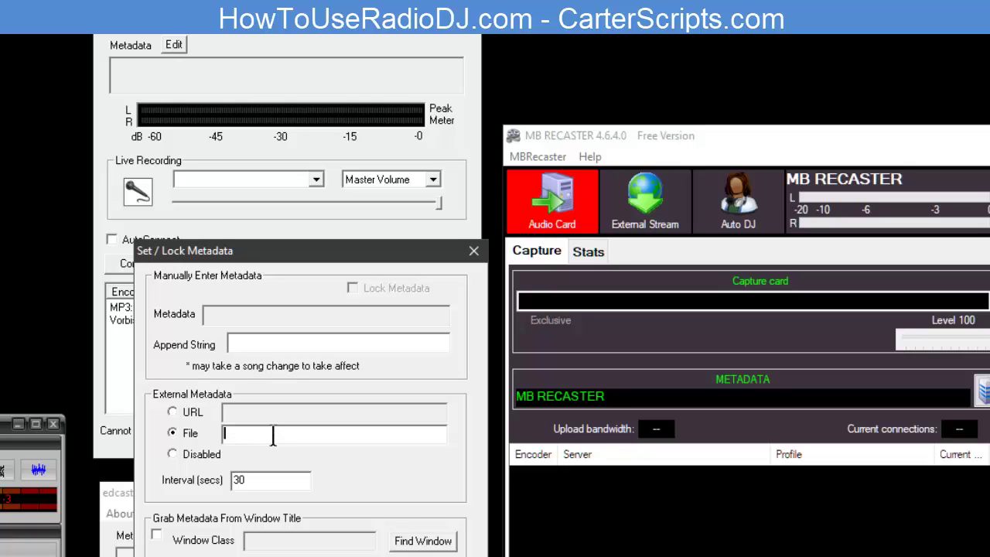
key(ctrl+v)
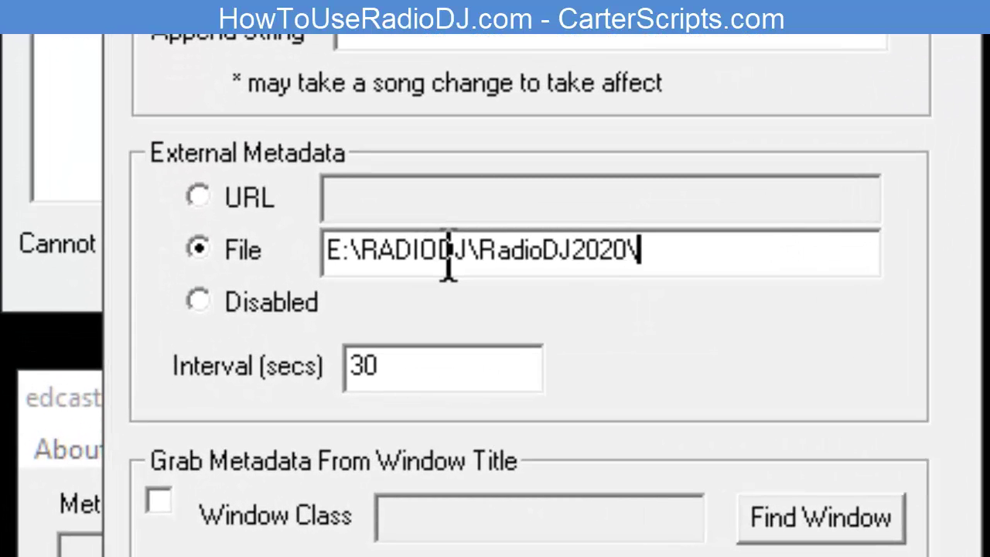
text(NowP)
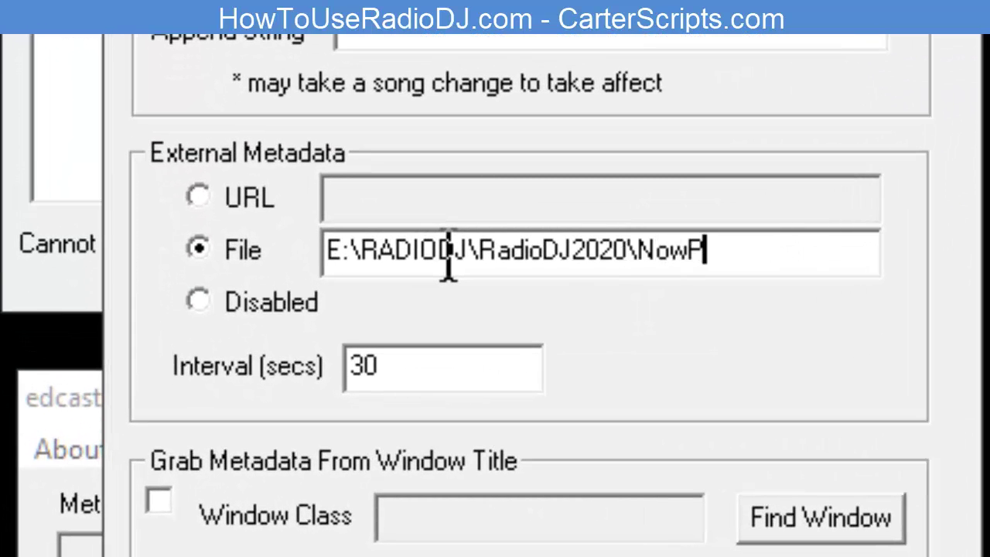
text(laying.)
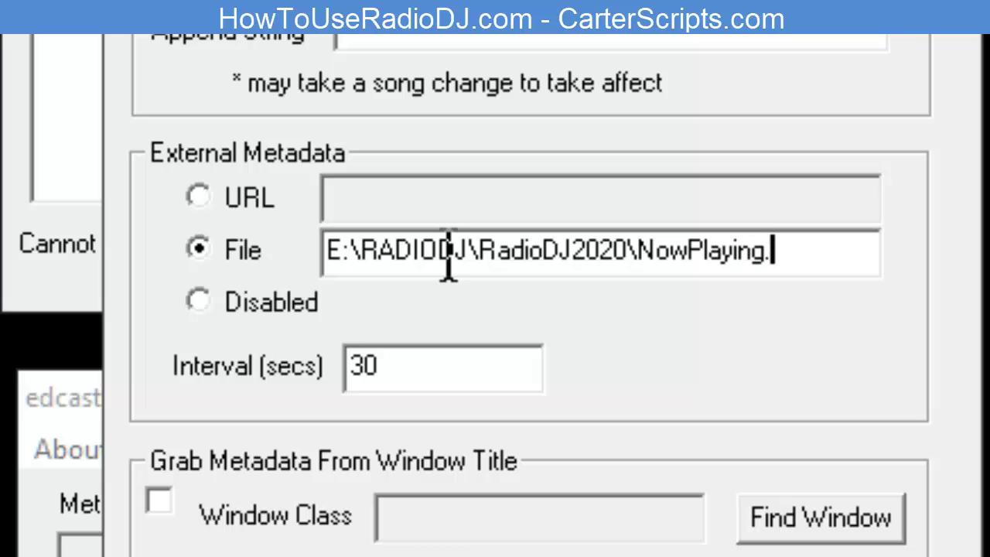
text(txt)
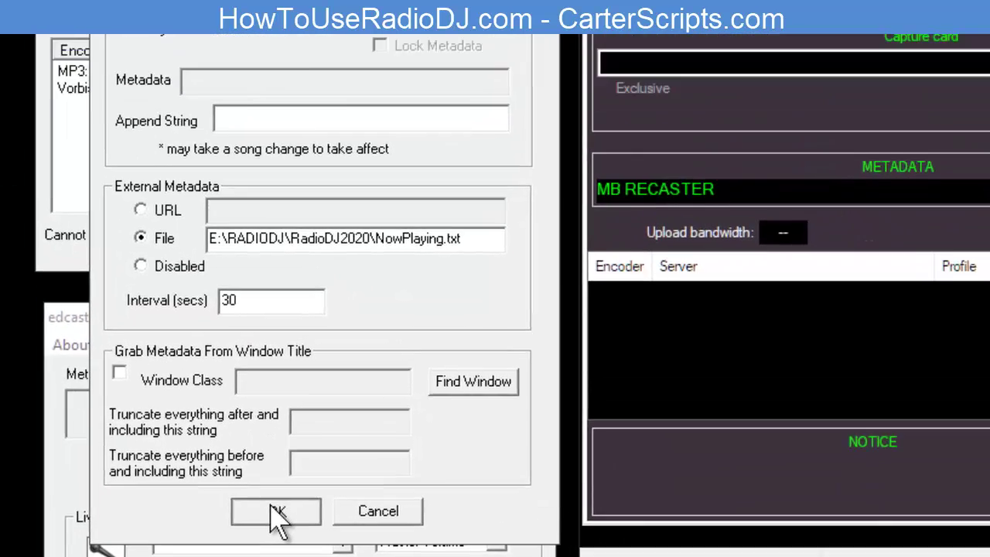
click(276, 514)
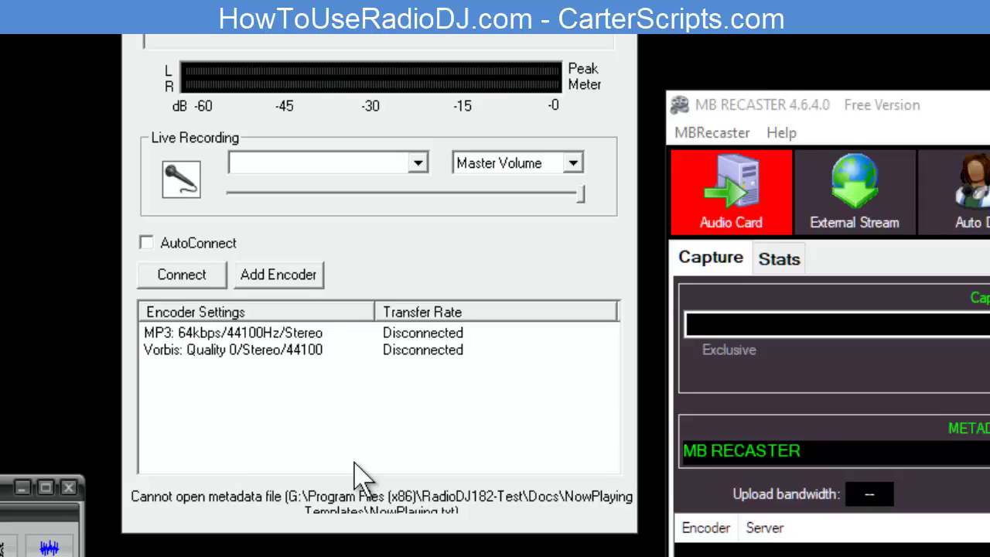
- Copy the NowPlaying.txt path from AltaCast's metadata settings to reuse elsewhere
click(269, 96)
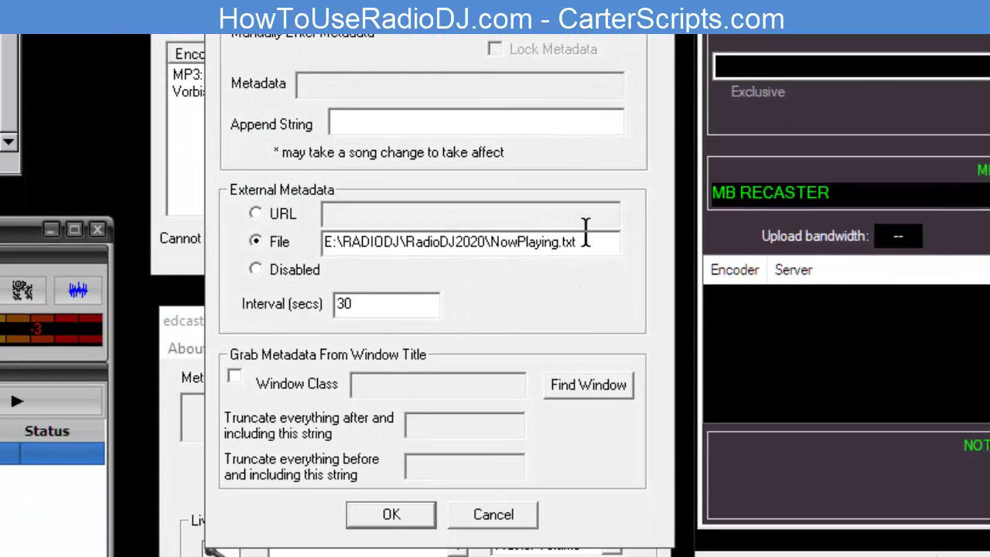
drag(585, 232, 189, 247)
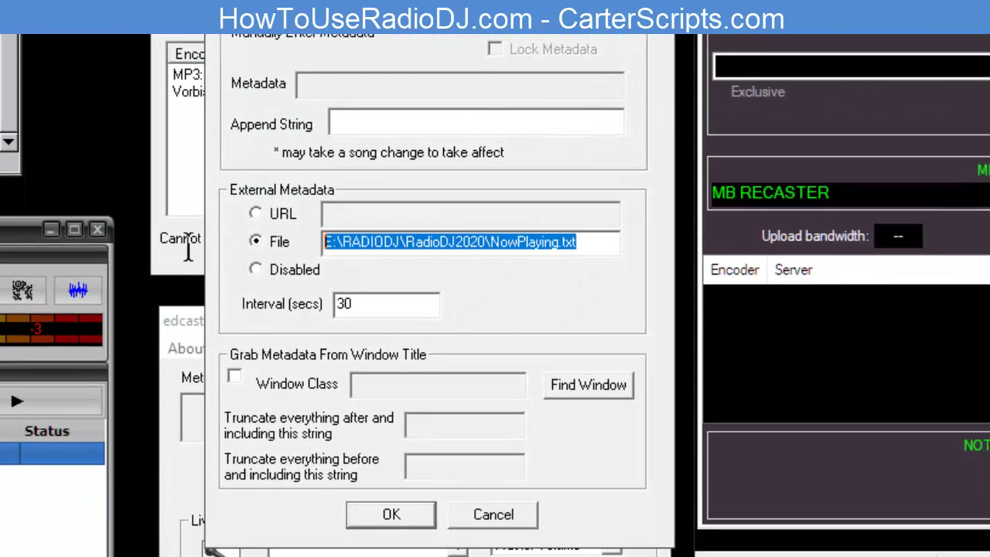
right_click(421, 239)
click(473, 315)
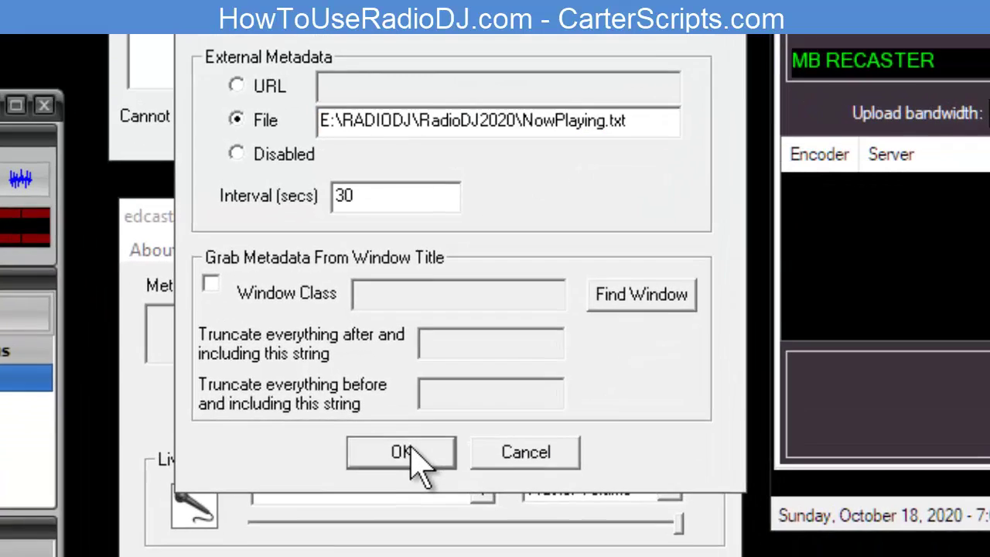
click(395, 513)
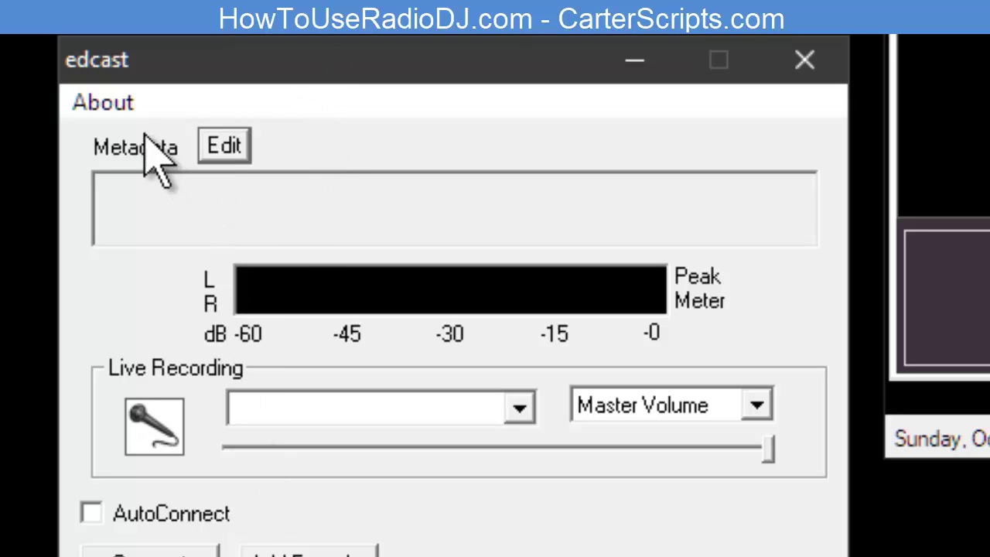
- Switch edcast's metadata to File and paste E:\RADIODJ\RadioDJ2020\NowPlaying.txt as the path
click(238, 135)
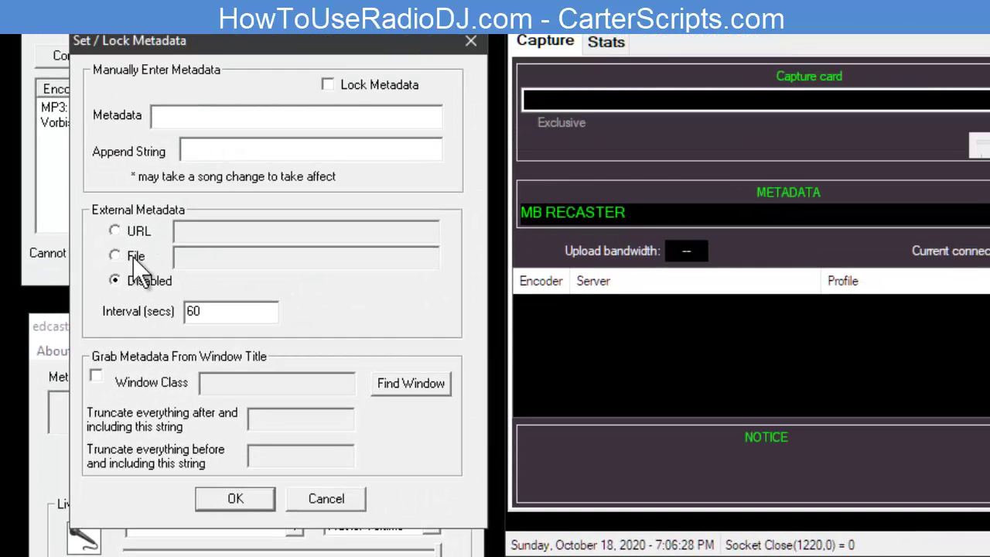
click(134, 259)
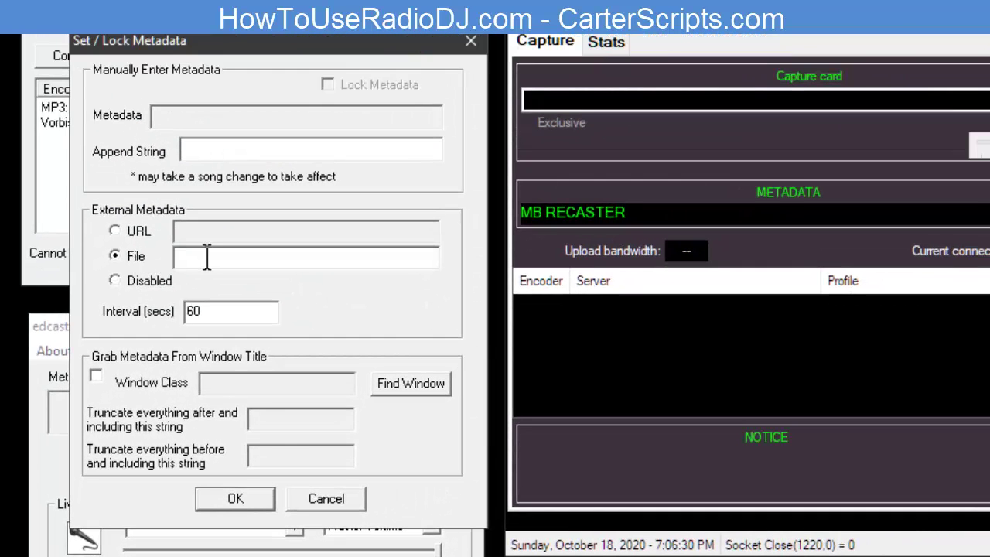
right_click(207, 257)
click(276, 356)
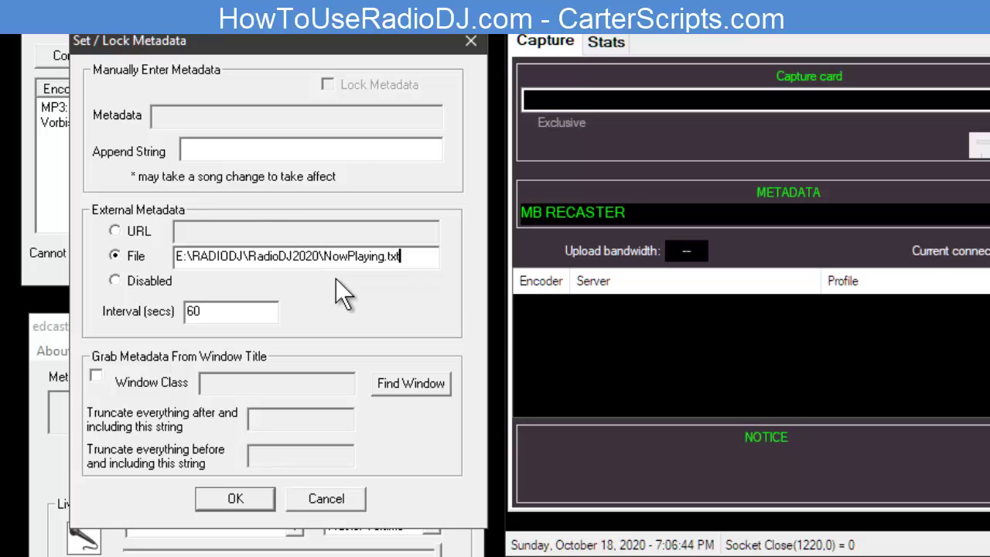
click(236, 498)
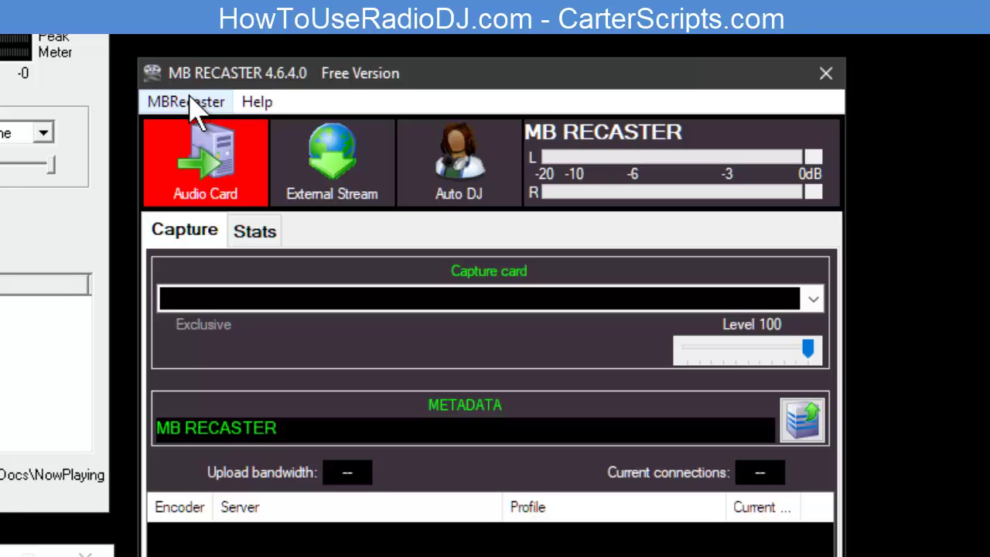
- Open MB Recaster's setup and bring up the metadata file picker
click(191, 102)
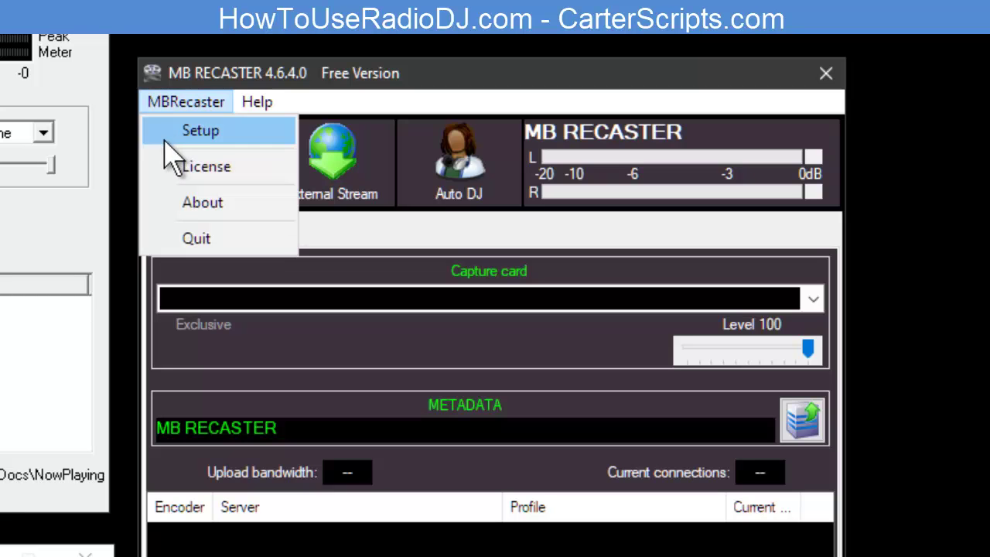
click(215, 131)
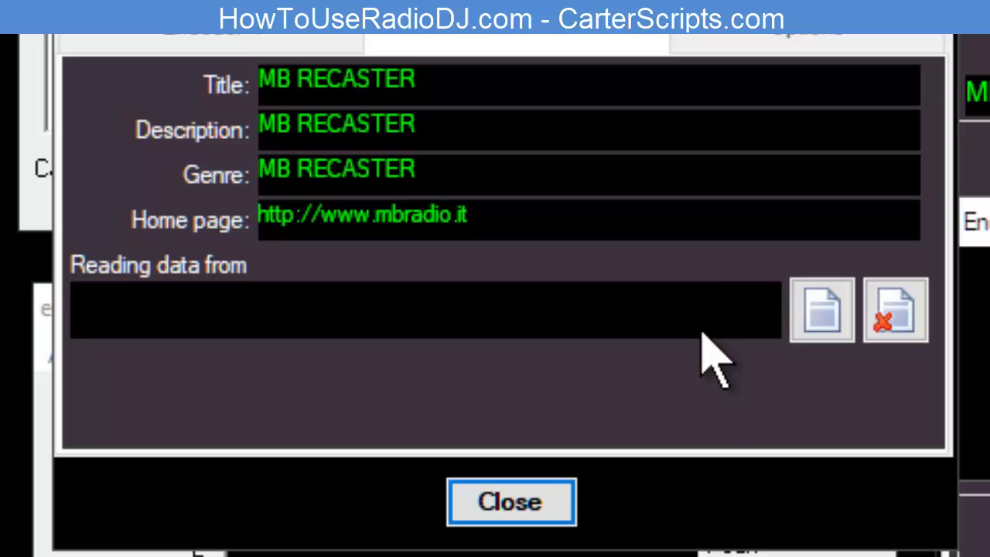
click(841, 319)
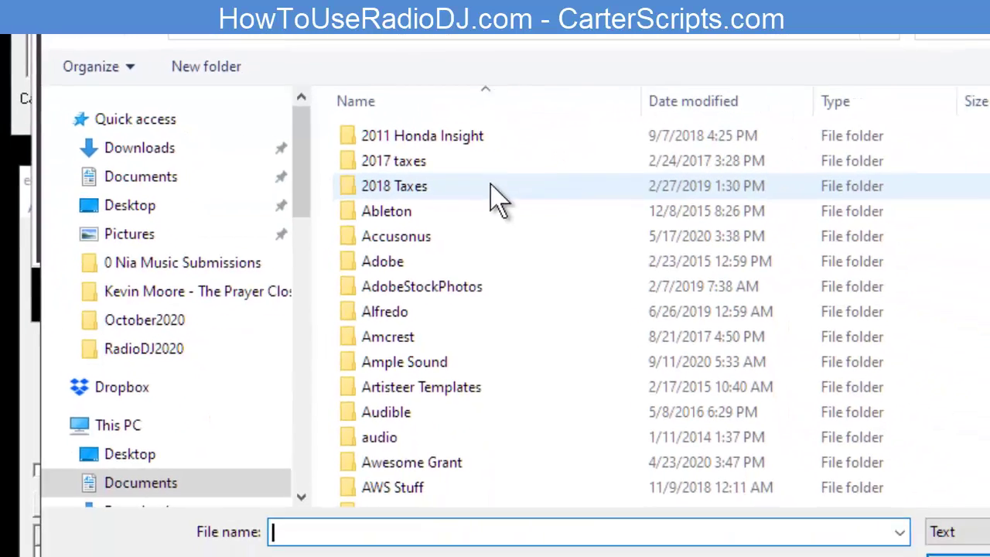
scroll(225, 283, down, 5)
scroll(225, 282, down, 3)
scroll(224, 282, down, 1)
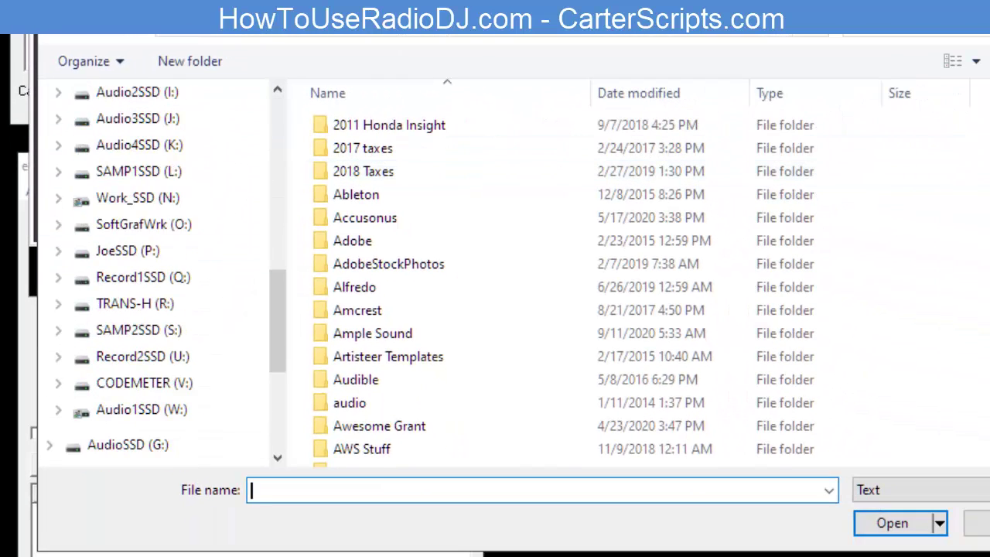
click(452, 41)
right_click(446, 32)
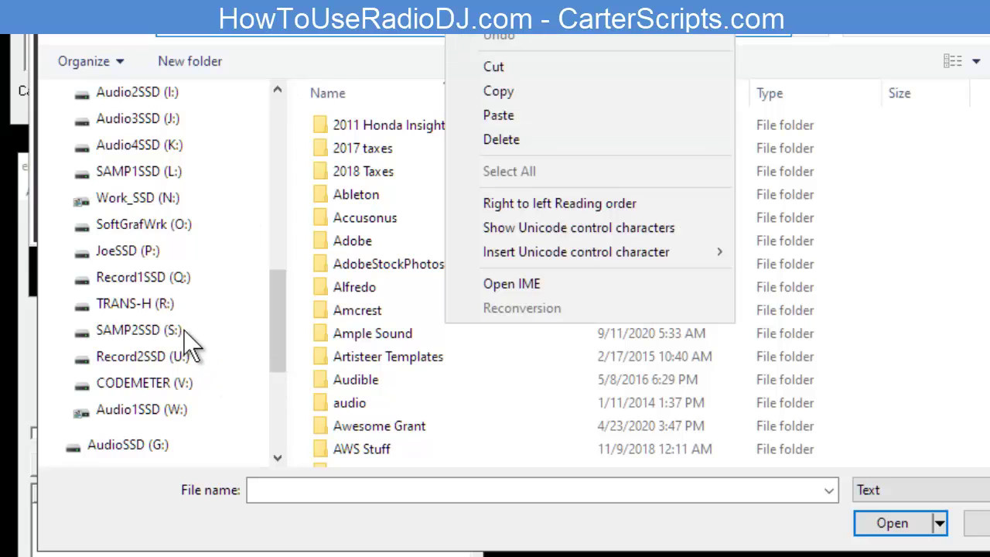
click(273, 304)
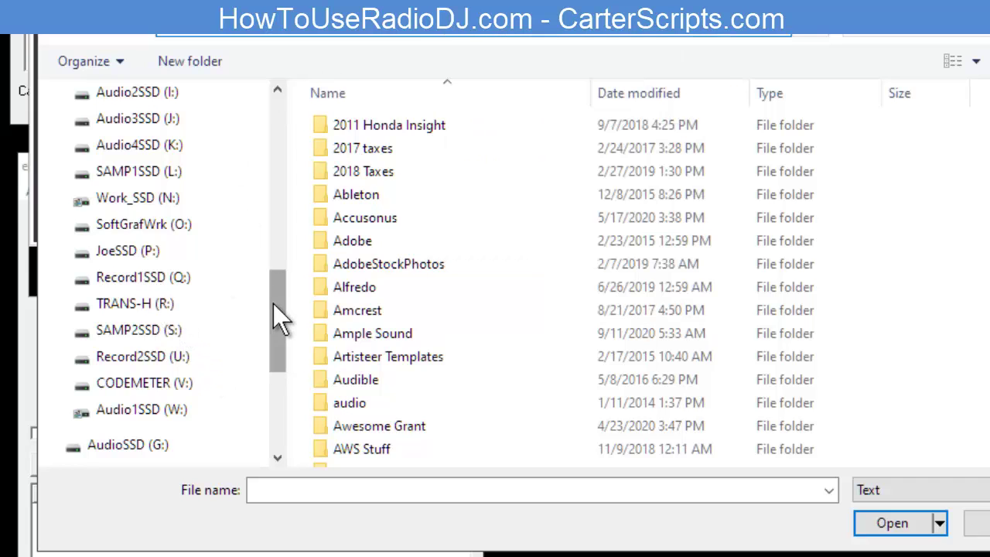
mouse_move(273, 304)
mouse_down()
mouse_move(279, 184)
mouse_move(274, 234)
mouse_up()
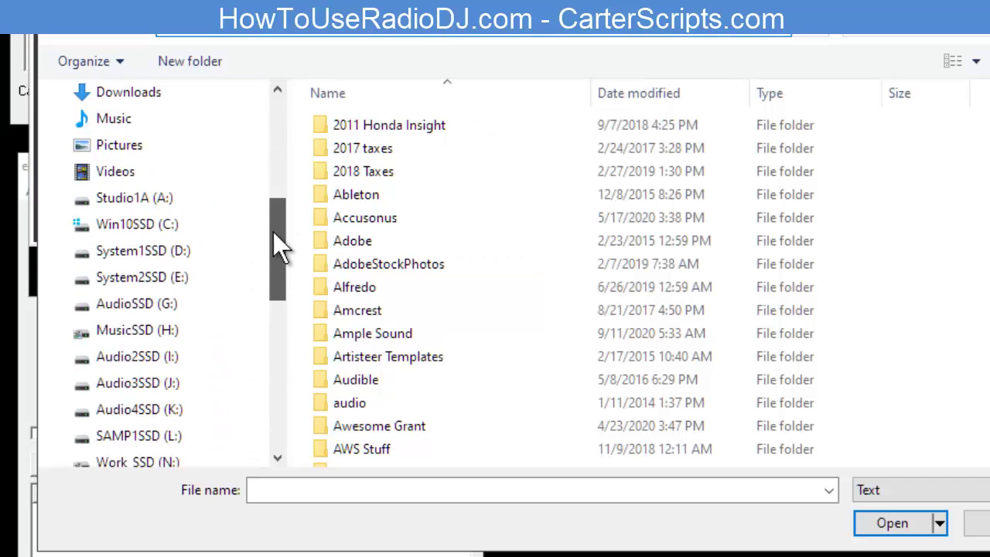
- Browse to System2SSD (E:) > RADIODJ > RadioDJ2020 and select NowPlaying.txt
click(162, 276)
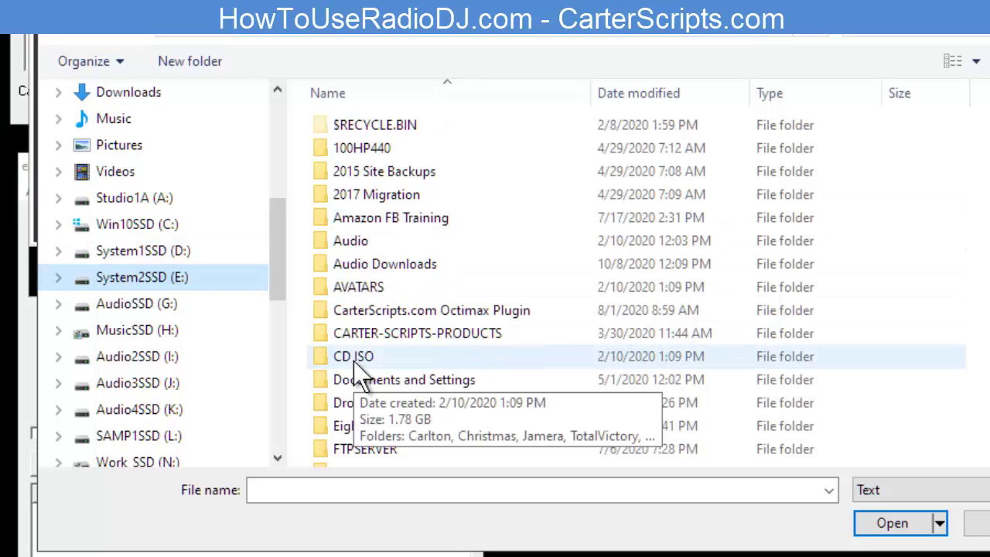
scroll(476, 371, down, 1)
scroll(470, 358, down, 2)
scroll(473, 355, down, 1)
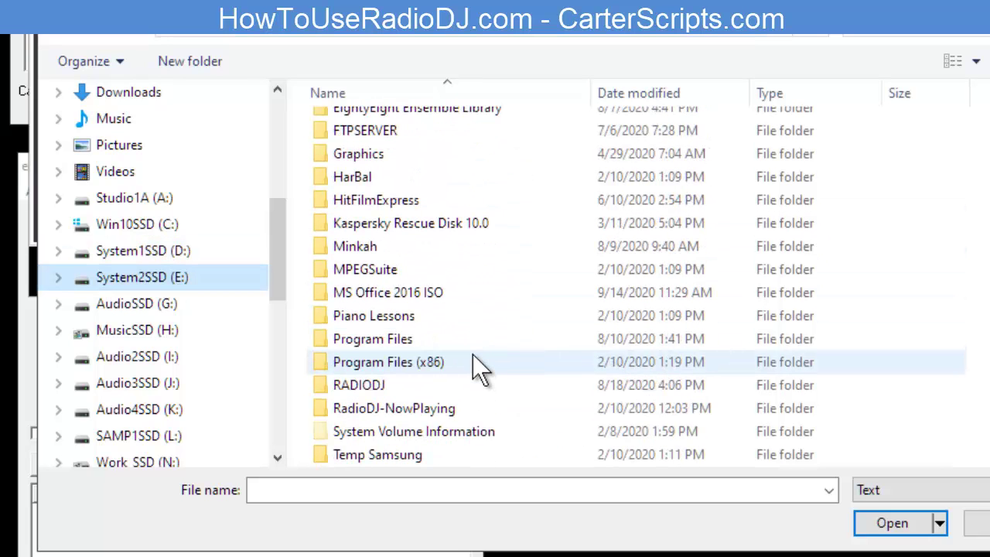
scroll(479, 367, down, 2)
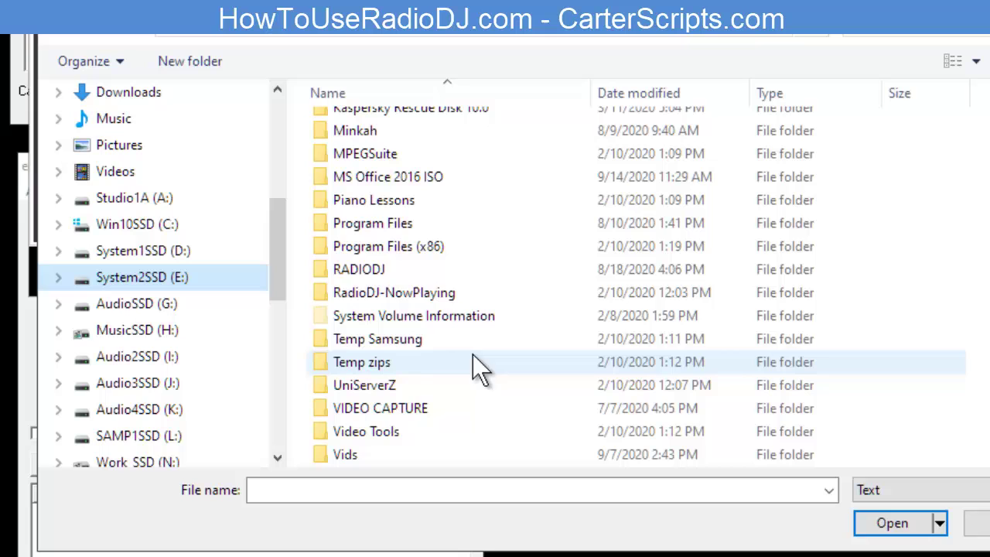
double_click(358, 263)
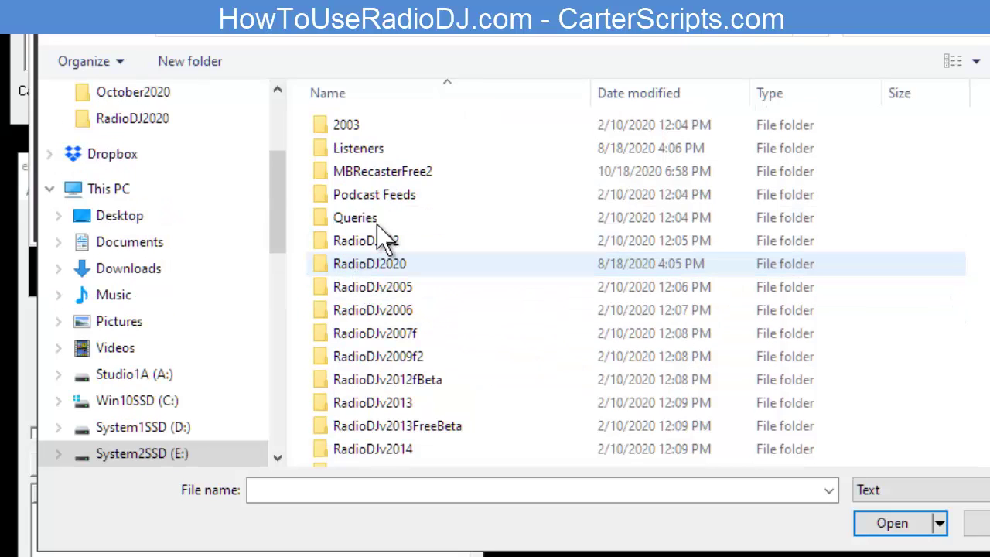
double_click(404, 269)
scroll(472, 378, down, 1)
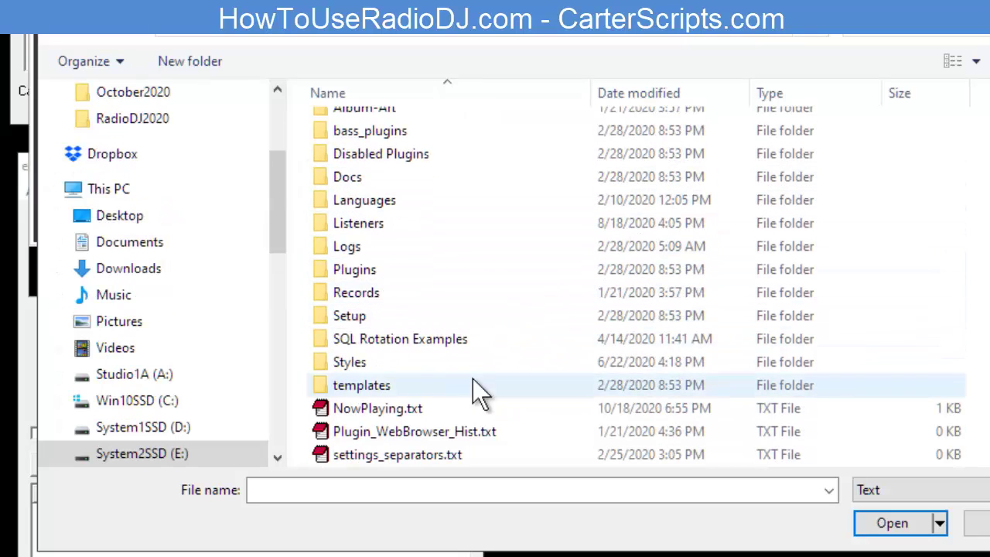
click(362, 412)
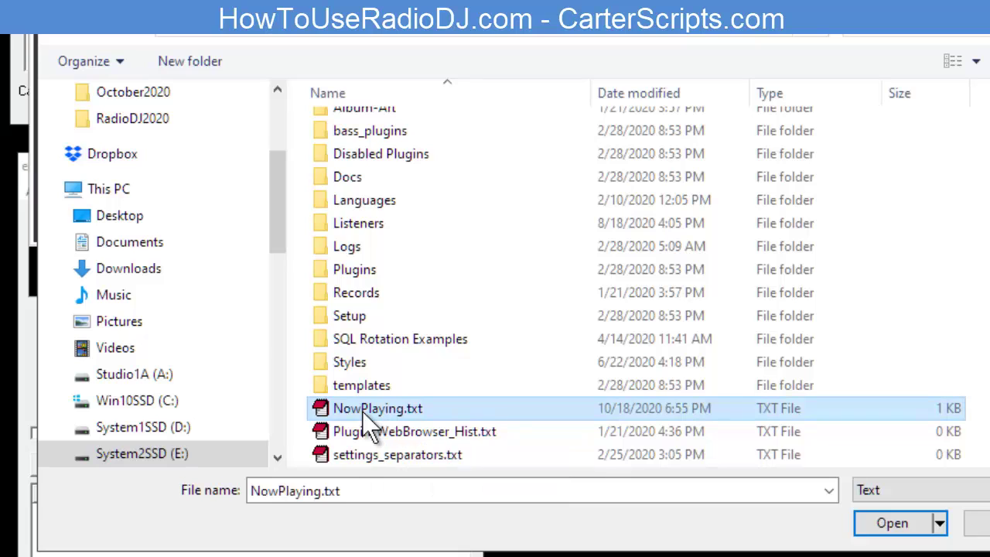
- Load NowPlaying.txt, clear the Title, Description, Genre and Home page fields, and close setup
click(891, 524)
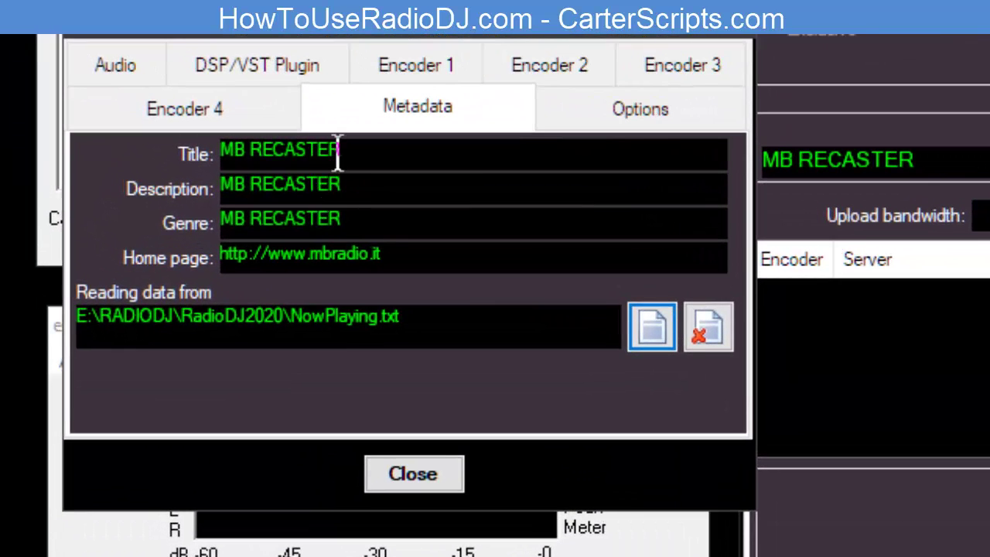
drag(338, 149, 106, 151)
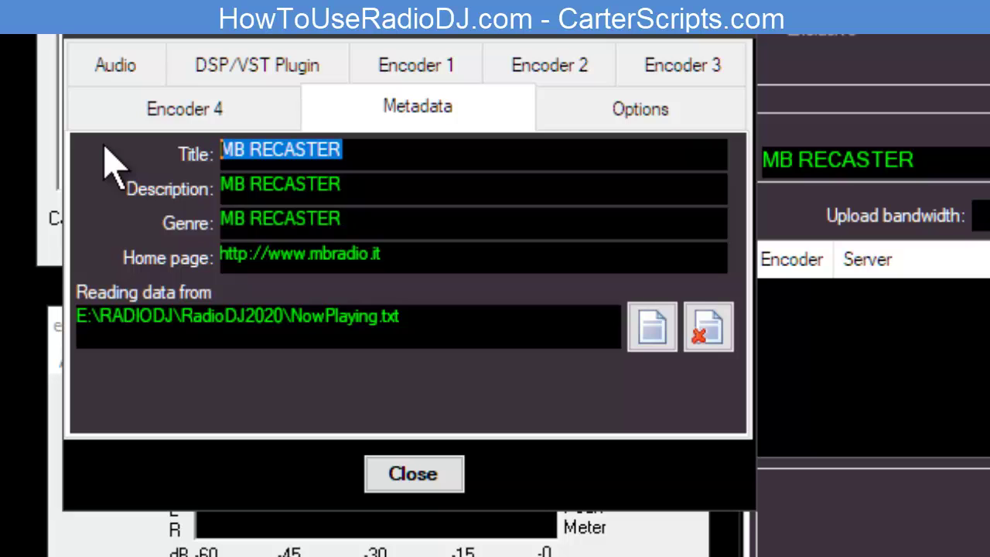
key(Delete)
drag(356, 191, 44, 215)
key(Delete)
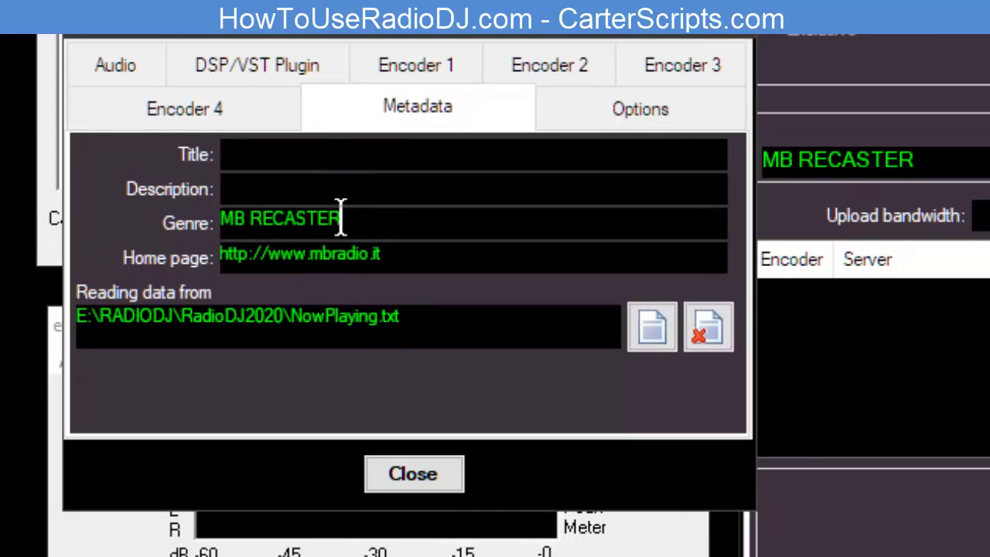
drag(340, 219, 99, 188)
key(Delete)
click(413, 251)
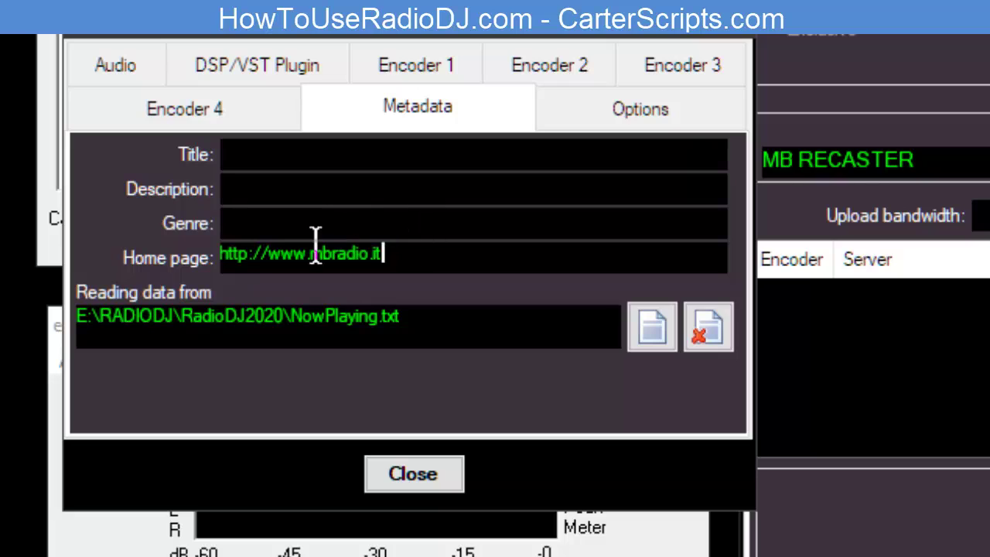
drag(384, 254, 4, 246)
key(Delete)
click(439, 472)
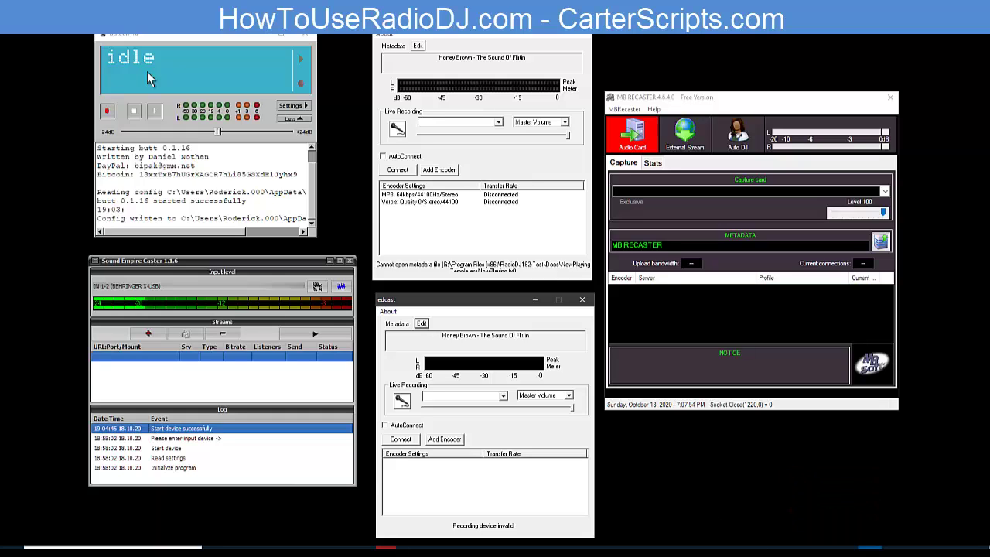
- Try connecting butt to its stream server (rejected: invalid user/password), then activate MB Recaster
click(155, 110)
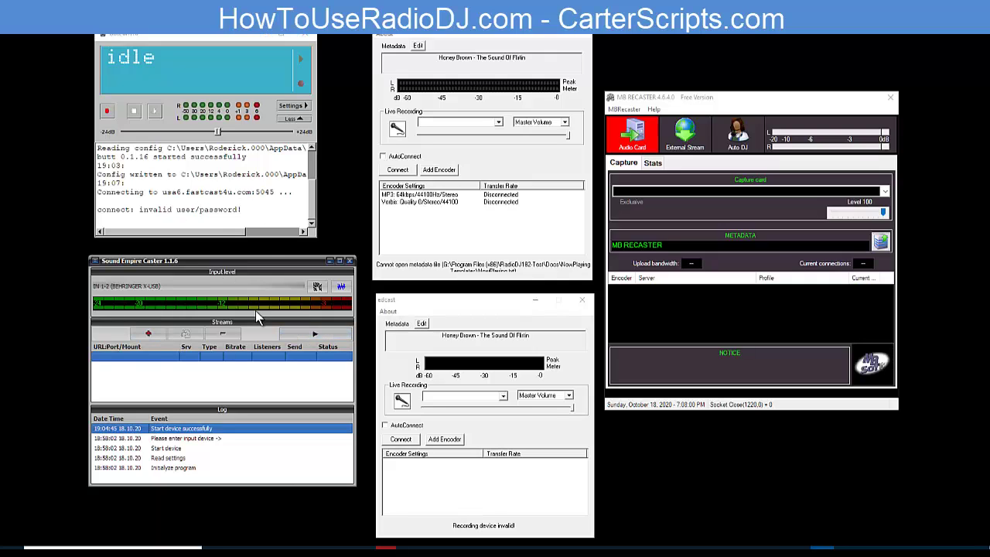
click(760, 114)
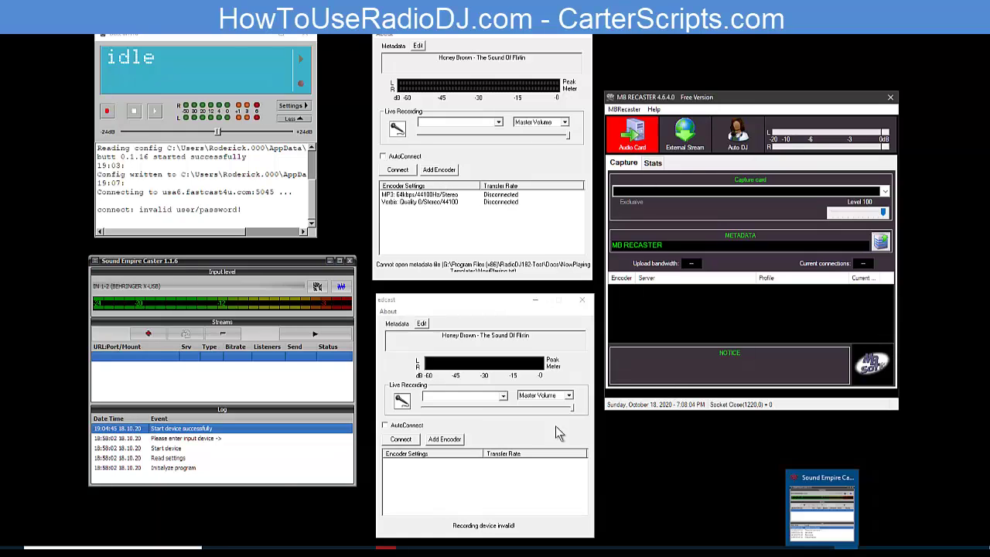